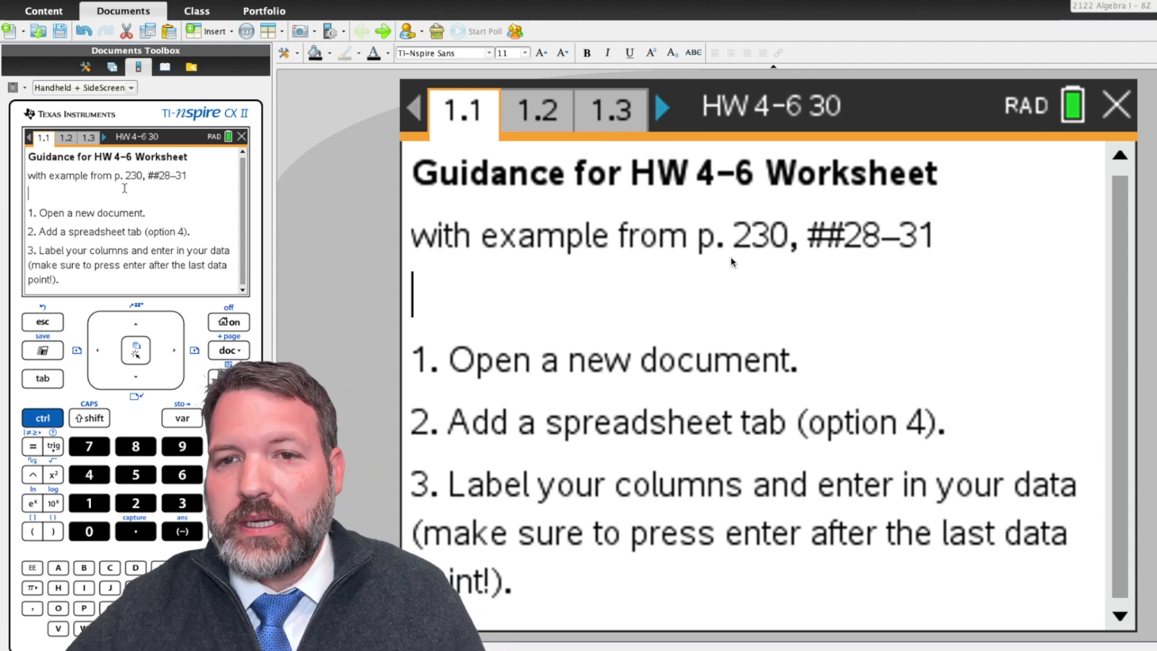
# Step: Page forward through the guidance notes to page 1.5's final steps 11–12
pyautogui.click(662, 109)
pyautogui.click(663, 109)
pyautogui.click(663, 110)
pyautogui.click(663, 110)
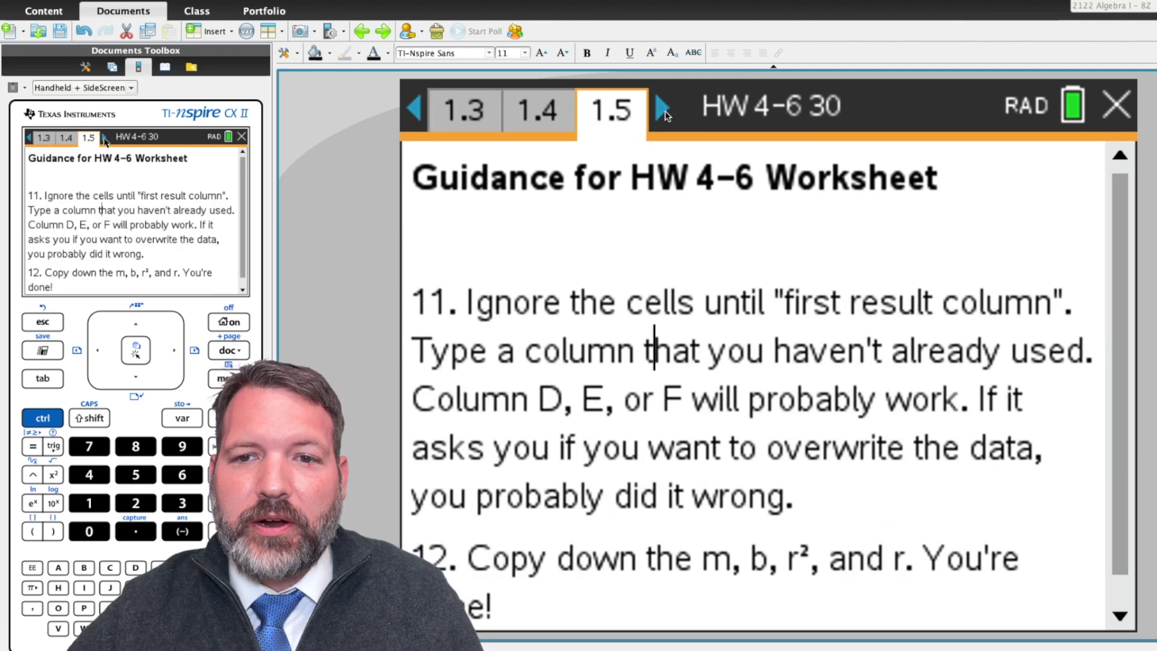
# Step: Go to spreadsheet page 2.1 and move between Warsaw's city name and latitude cells
pyautogui.click(662, 110)
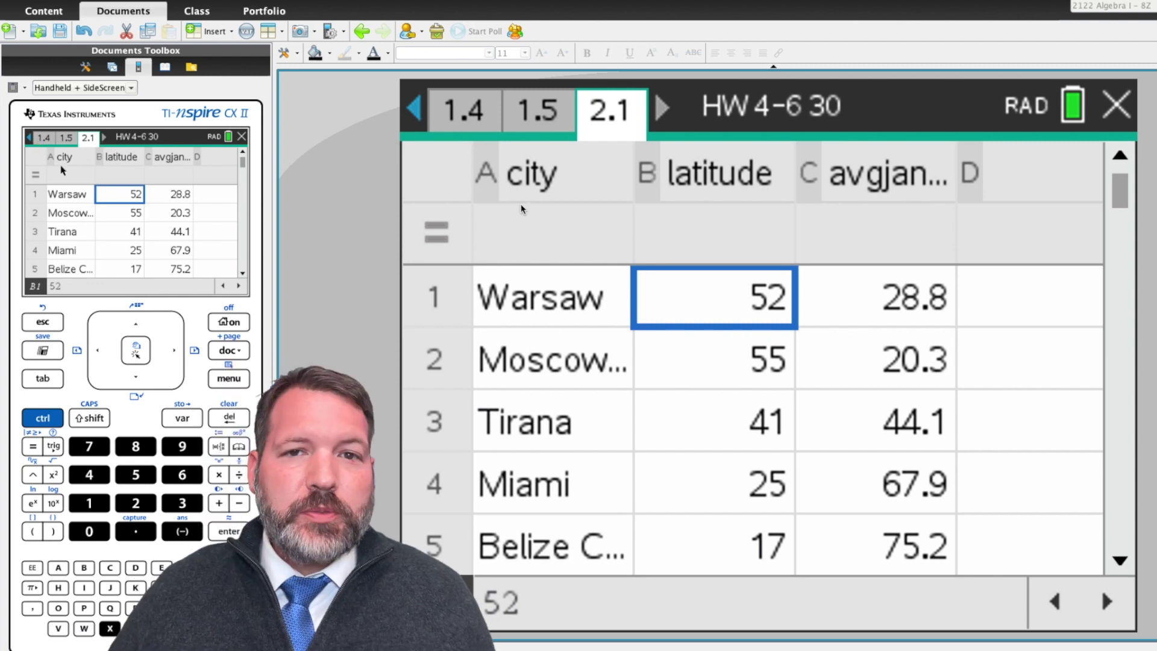
pyautogui.press('Left')
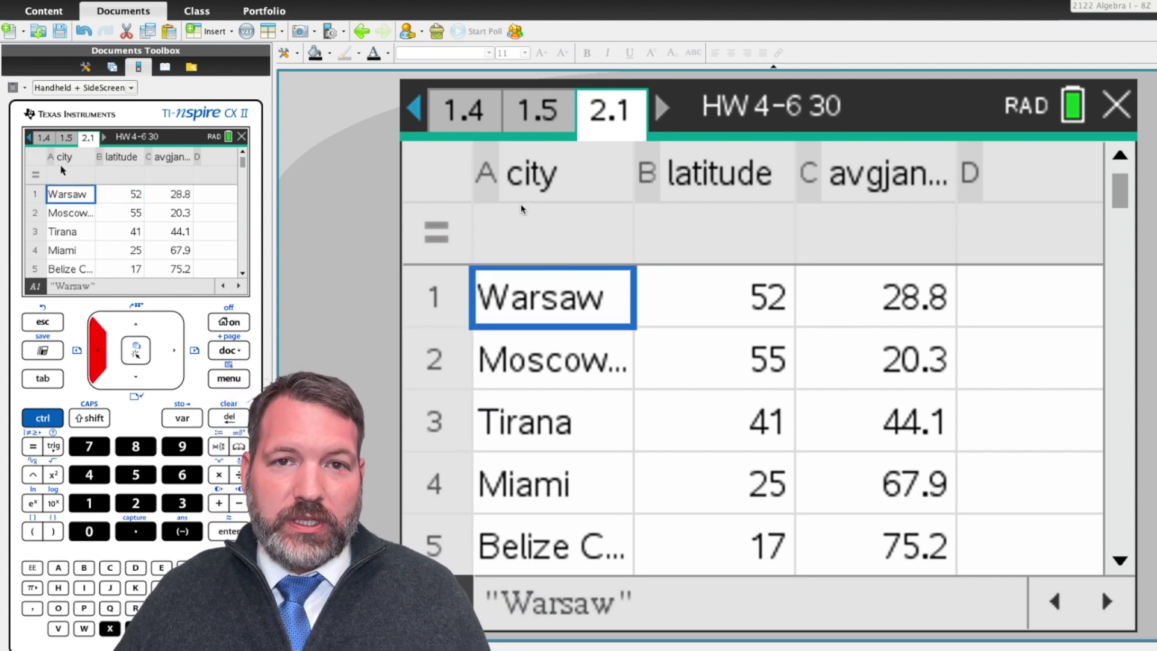
pyautogui.press('Right')
pyautogui.press('Right')
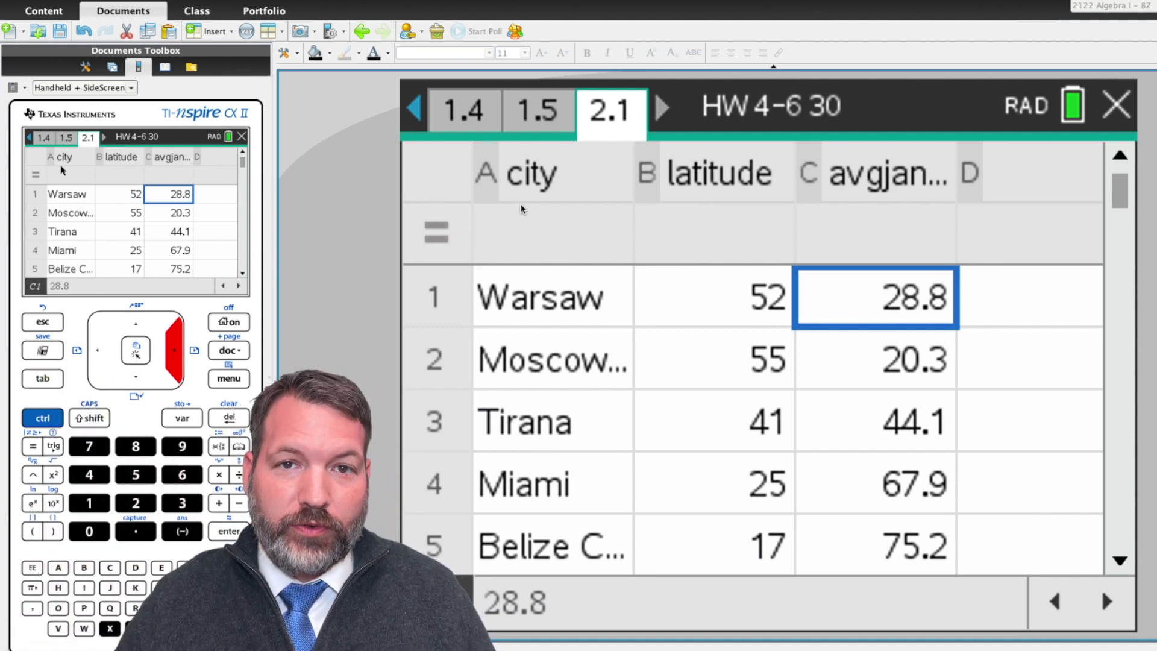
pyautogui.press('Left')
pyautogui.press('Right')
pyautogui.press('Left')
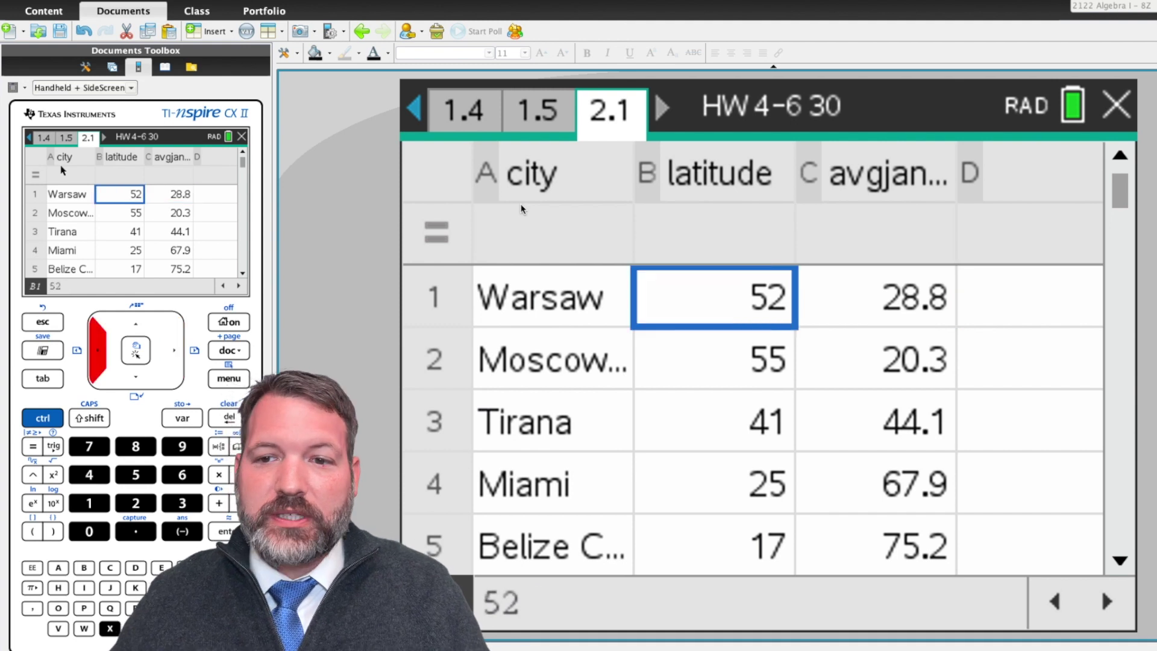
pyautogui.press('Left')
pyautogui.press('Down')
pyautogui.press('Down')
pyautogui.press('Right')
pyautogui.press('Right')
pyautogui.press('Down')
pyautogui.press('Right')
pyautogui.press('Left')
pyautogui.press('Down')
pyautogui.press('Down')
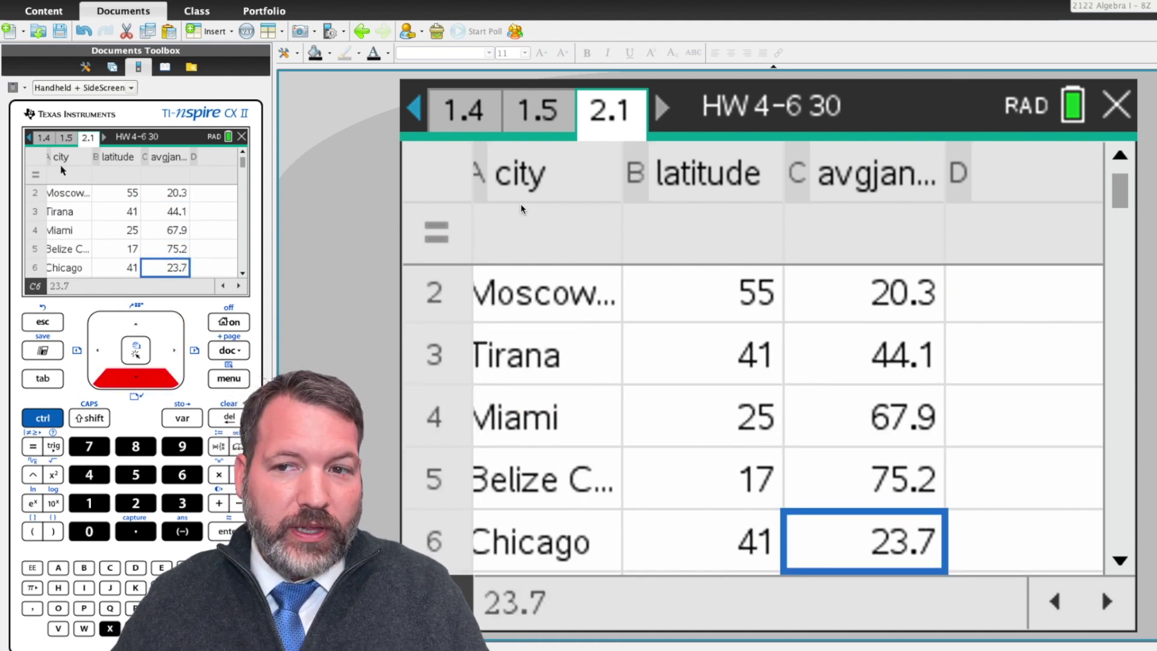
pyautogui.press('Left')
pyautogui.press('Left')
pyautogui.press('Down')
pyautogui.press('Up')
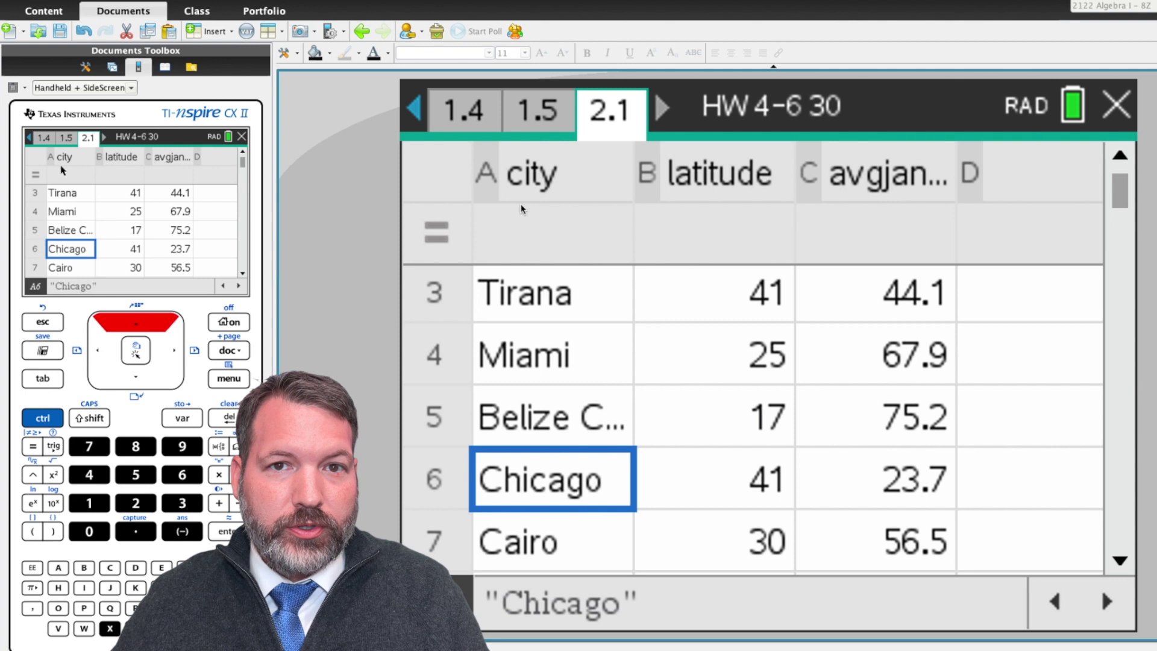
pyautogui.press('Up')
pyautogui.press('Right')
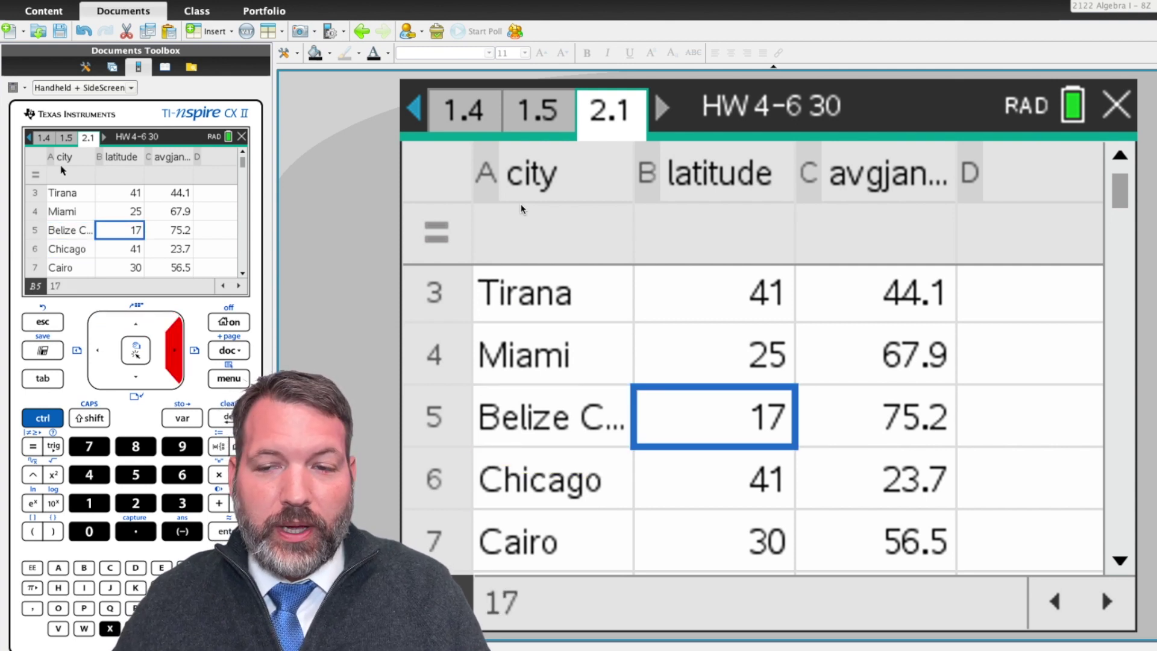
pyautogui.press('Up')
pyautogui.press('Up')
pyautogui.press('Up')
pyautogui.press('Up')
pyautogui.press('Up')
pyautogui.press('Up')
pyautogui.press('Left')
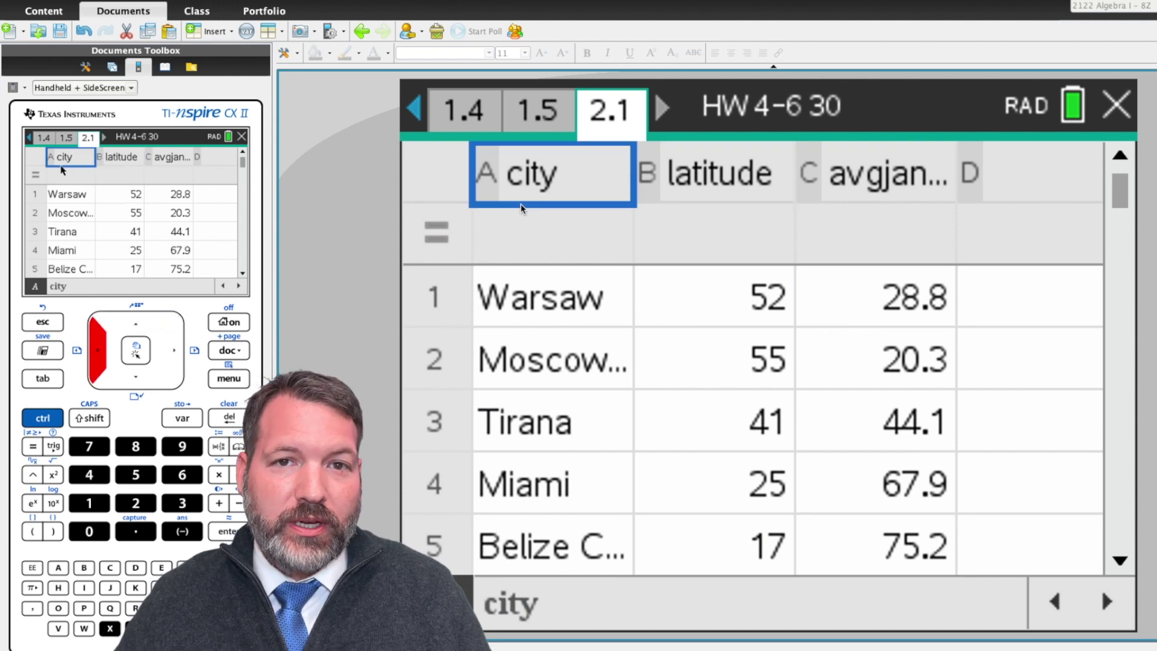
pyautogui.press('Right')
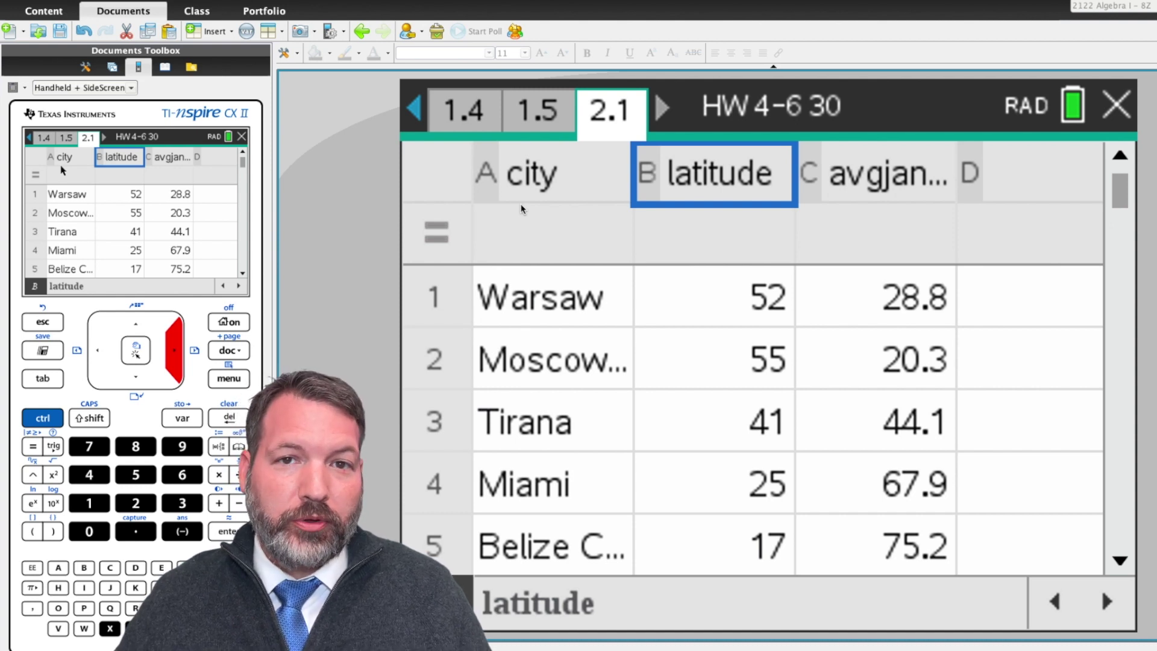
pyautogui.press('Right')
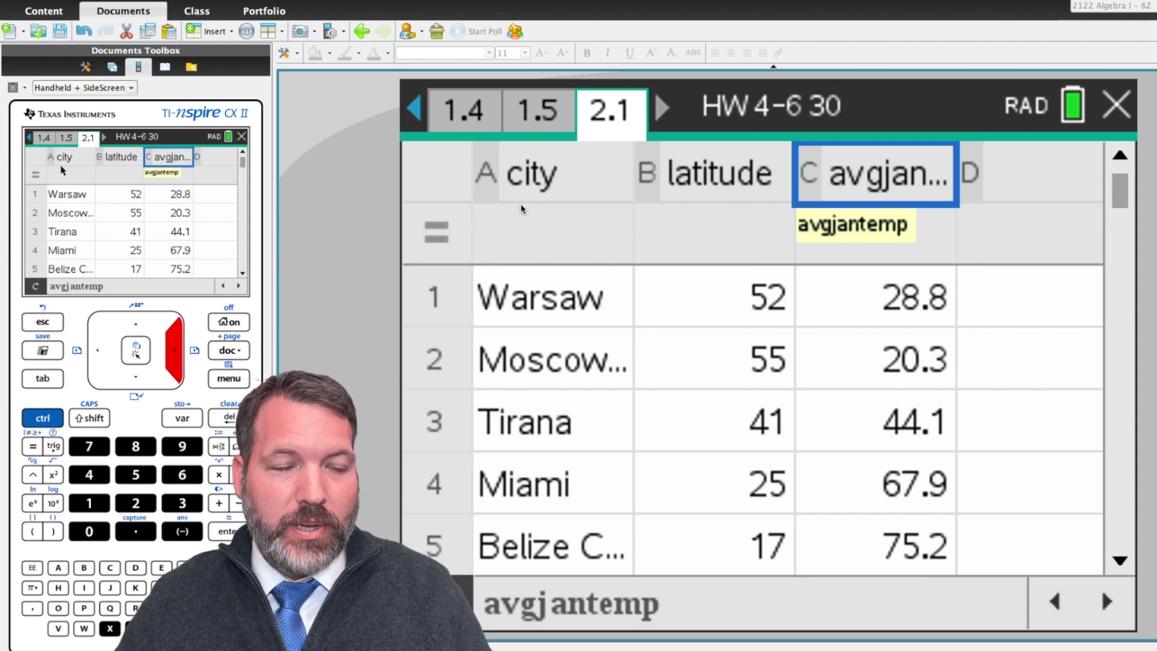
pyautogui.press('Left')
pyautogui.press('Left')
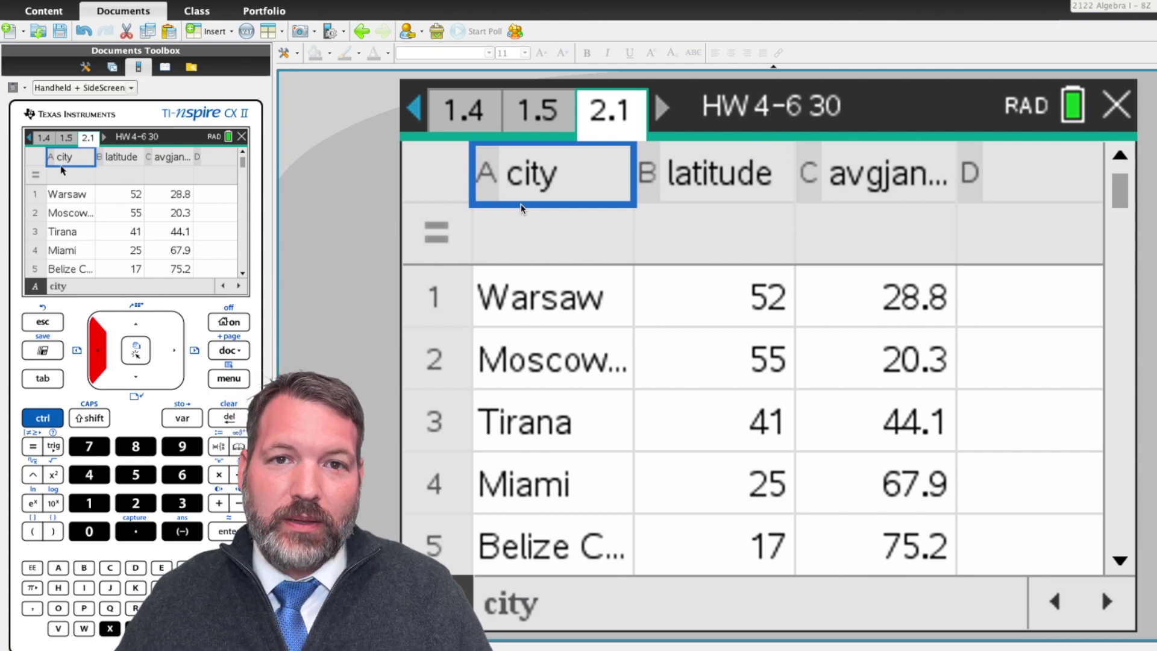
pyautogui.press('Right')
pyautogui.press('Right')
pyautogui.press('Right')
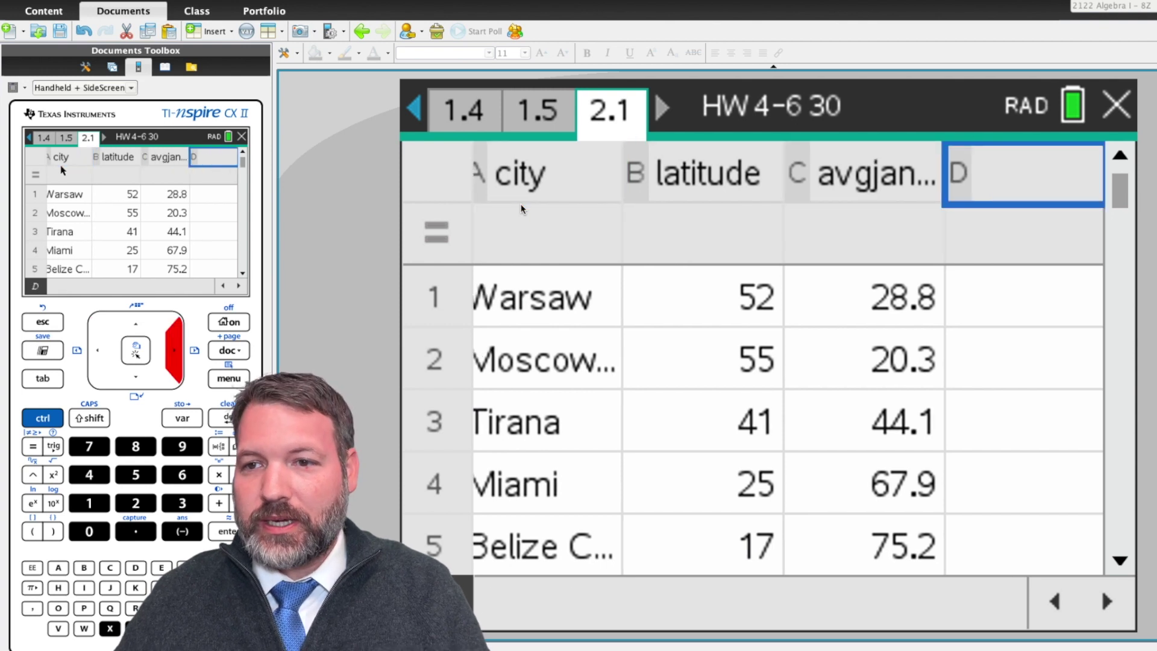
pyautogui.write('jump ')
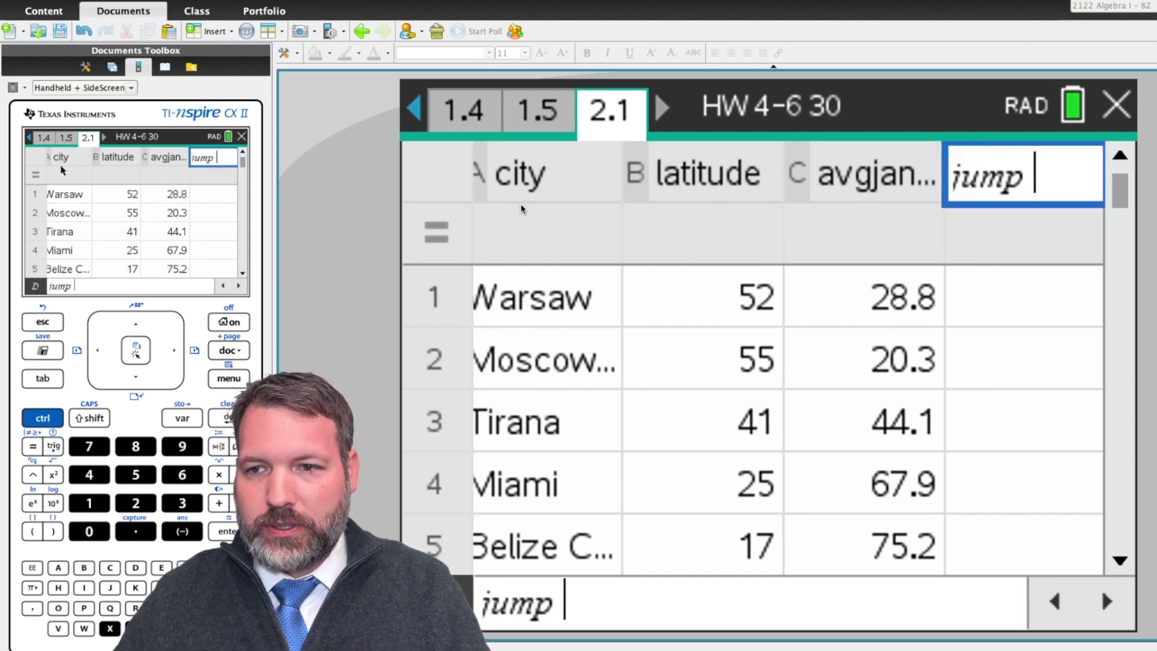
pyautogui.write('at')
pyautogui.press('Return')
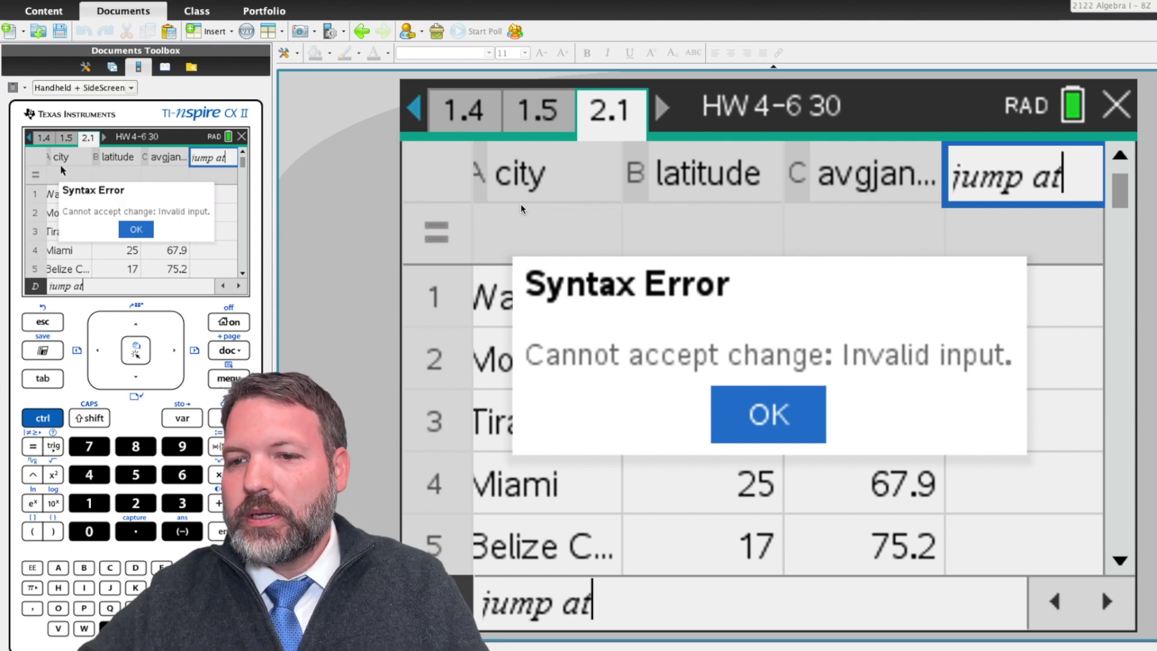
pyautogui.click(738, 428)
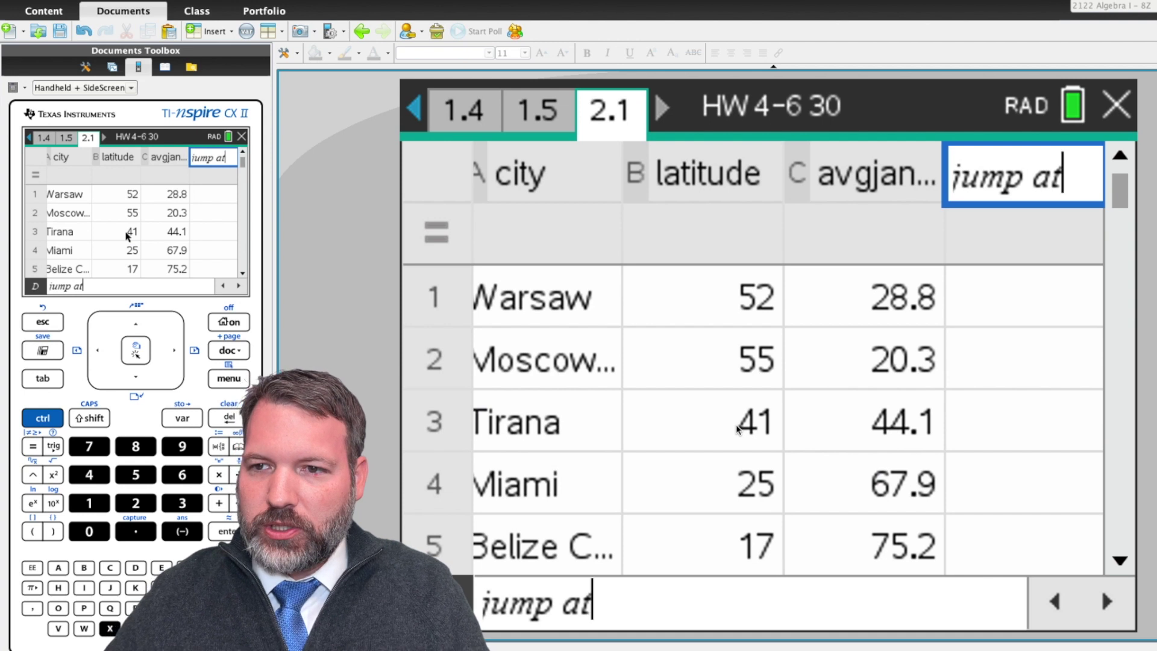
pyautogui.press('BackSpace')
pyautogui.press('BackSpace')
pyautogui.press('BackSpace')
pyautogui.write('at')
pyautogui.press('Return')
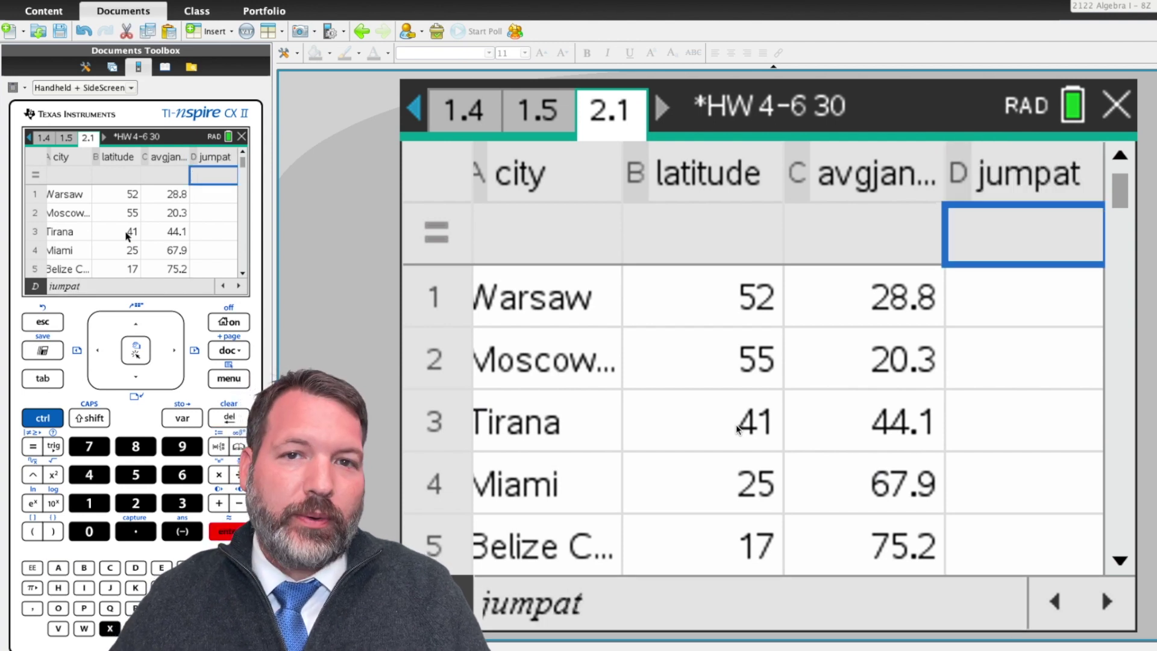
pyautogui.press('Up')
pyautogui.press('Delete')
pyautogui.press('Down')
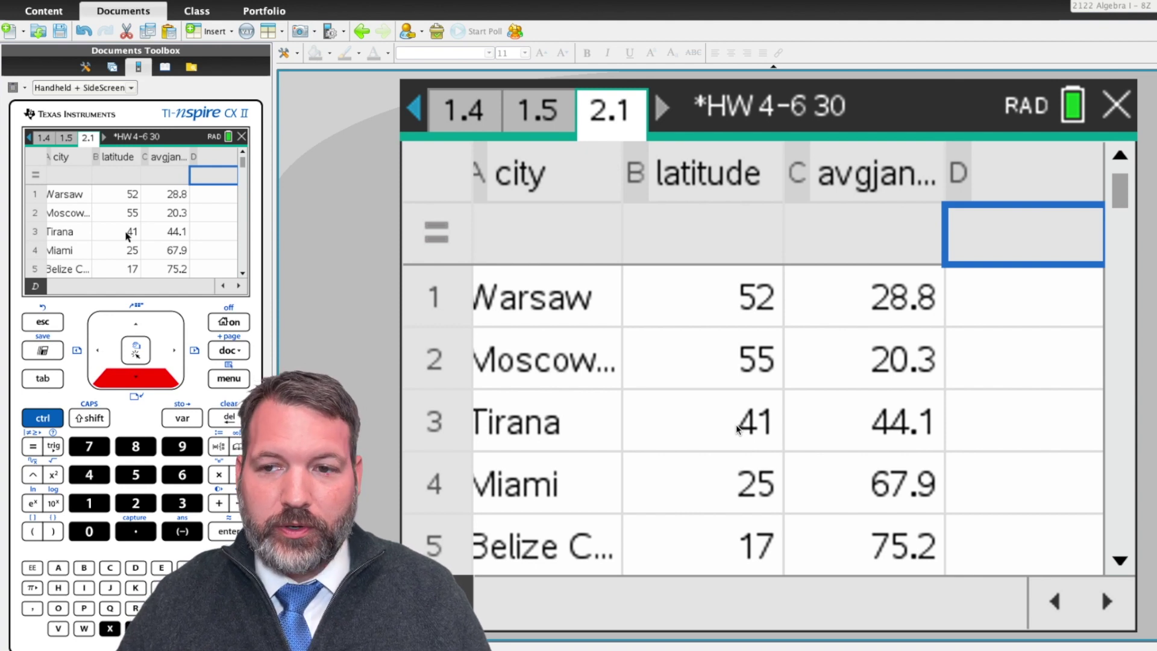
pyautogui.press('Down')
pyautogui.press('Left')
pyautogui.press('Down')
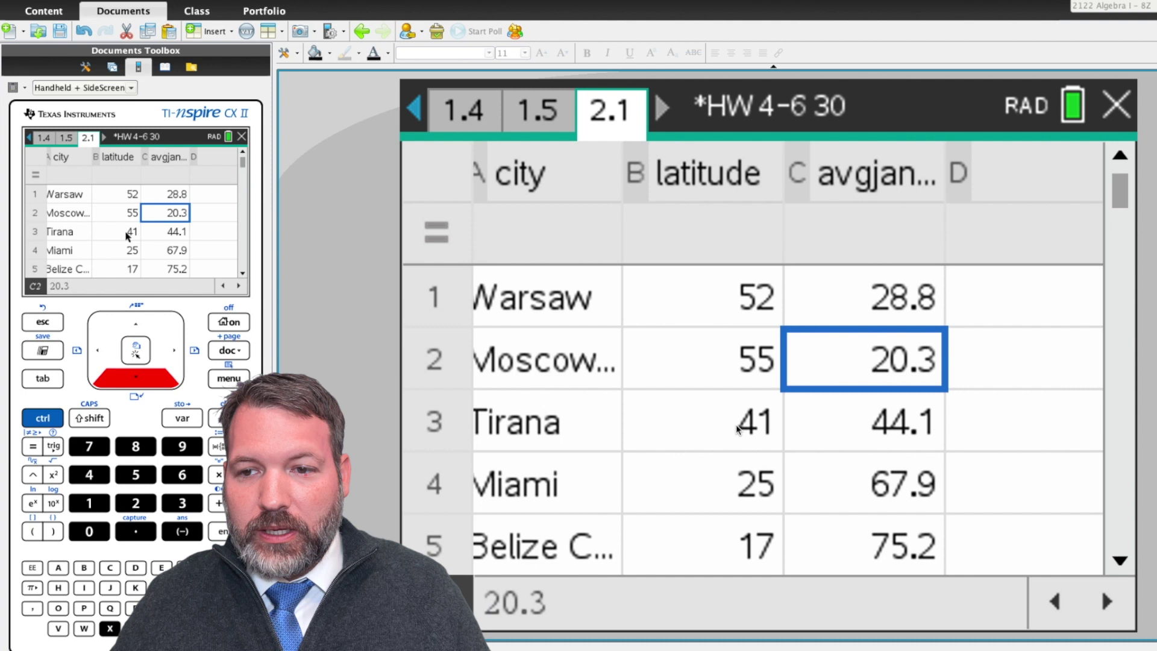
pyautogui.press('Down')
pyautogui.press('Down')
pyautogui.press('Down')
pyautogui.press('Down')
pyautogui.press('Down')
pyautogui.press('Down')
pyautogui.press('Down')
pyautogui.press('Down')
pyautogui.press('Down')
pyautogui.press('Down')
pyautogui.press('Down')
pyautogui.press('Down')
pyautogui.press('Down')
pyautogui.press('Down')
pyautogui.press('Down')
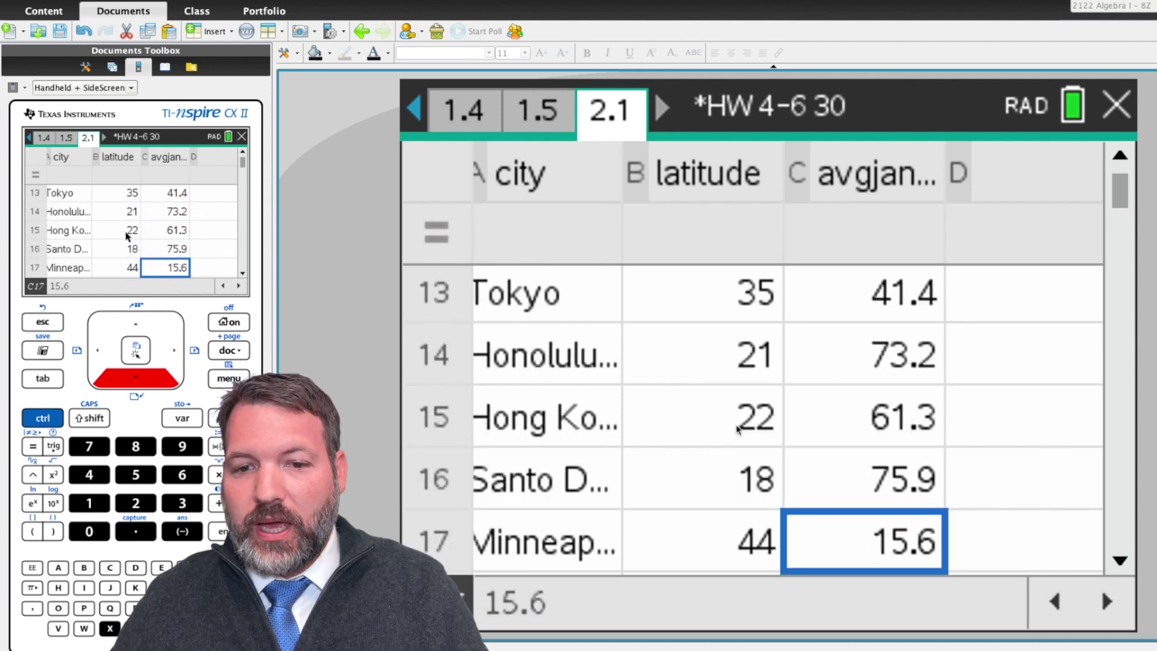
pyautogui.press('Down')
pyautogui.press('Down')
pyautogui.press('Down')
pyautogui.press('Down')
pyautogui.press('Down')
pyautogui.press('Down')
pyautogui.press('Down')
pyautogui.press('Down')
pyautogui.press('Down')
pyautogui.press('Down')
pyautogui.press('Down')
pyautogui.press('Down')
pyautogui.press('Down')
pyautogui.press('Down')
pyautogui.press('Down')
pyautogui.press('Down')
pyautogui.press('Down')
pyautogui.press('Down')
pyautogui.press('Down')
pyautogui.press('Down')
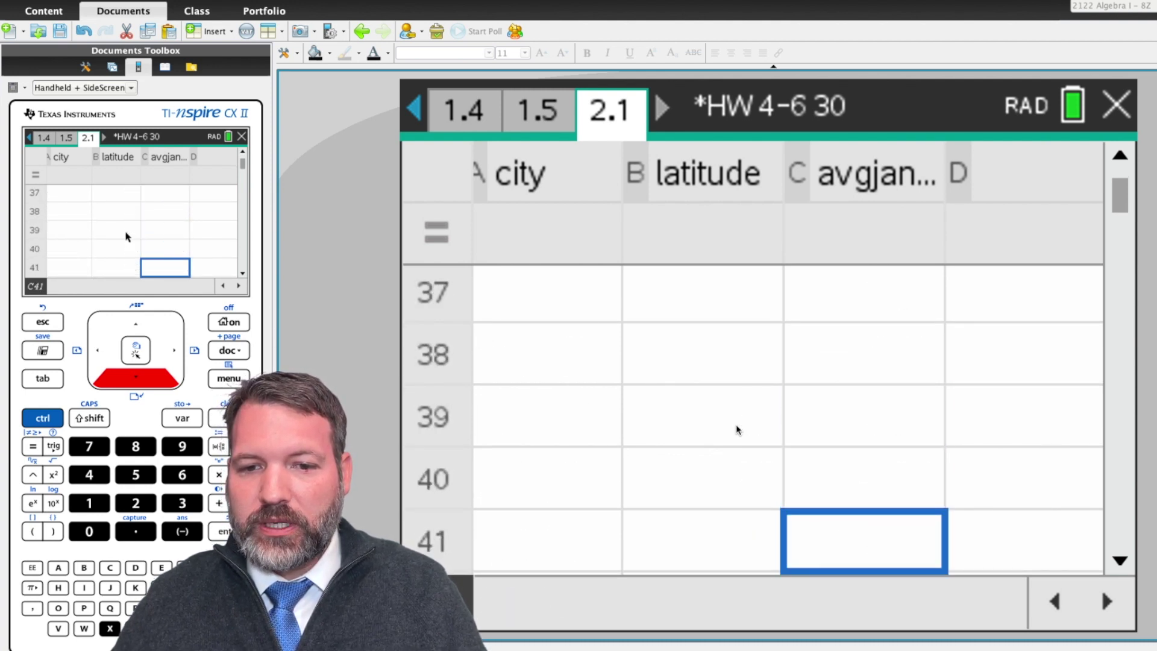
pyautogui.press('Down')
pyautogui.press('Up')
pyautogui.press('Up')
pyautogui.press('Up')
pyautogui.press('Up')
pyautogui.press('Up')
pyautogui.press('Up')
pyautogui.press('Up')
pyautogui.press('Up')
pyautogui.press('Down')
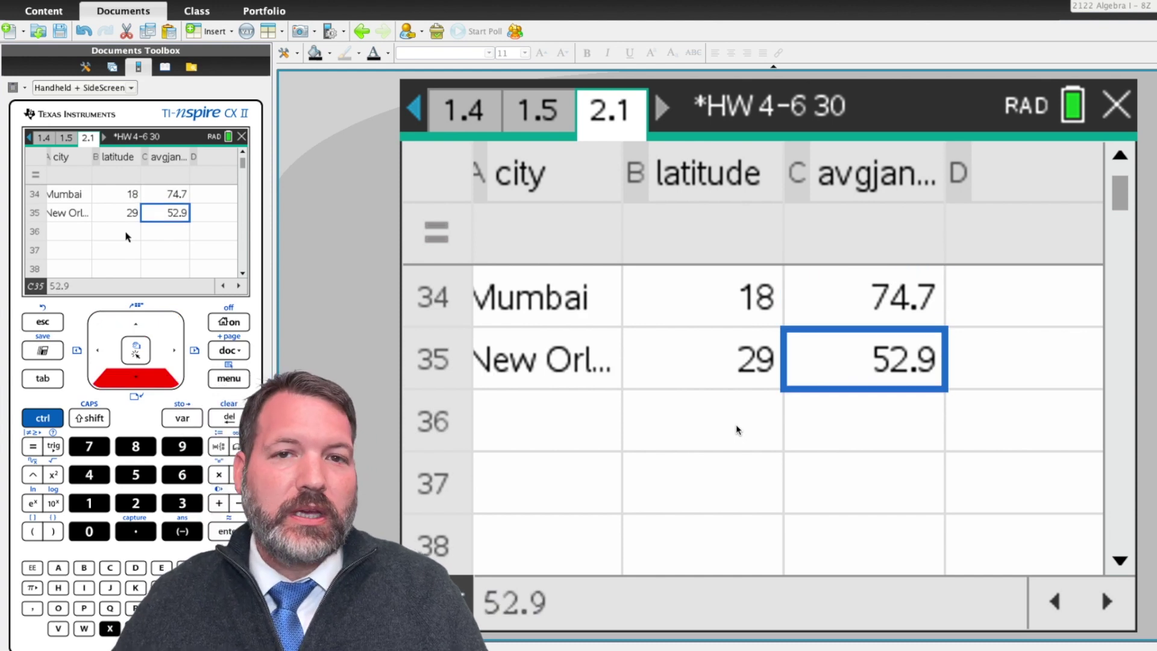
pyautogui.press('Left')
pyautogui.press('Left')
pyautogui.press('Down')
pyautogui.press('Right')
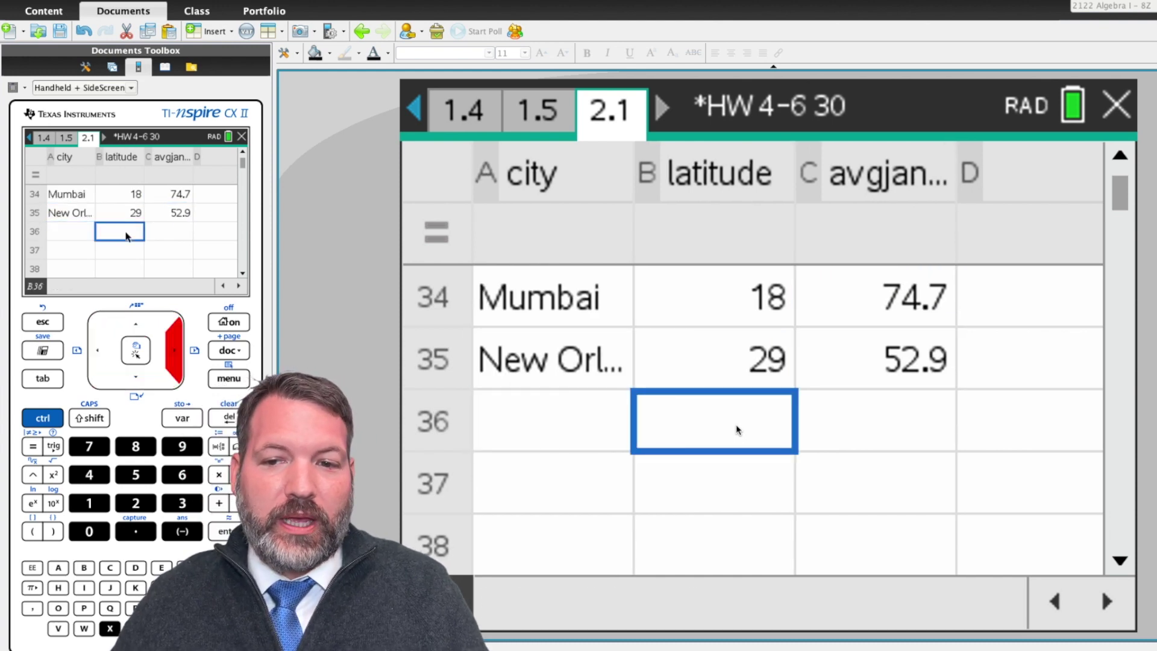
pyautogui.press('Right')
pyautogui.press('Up')
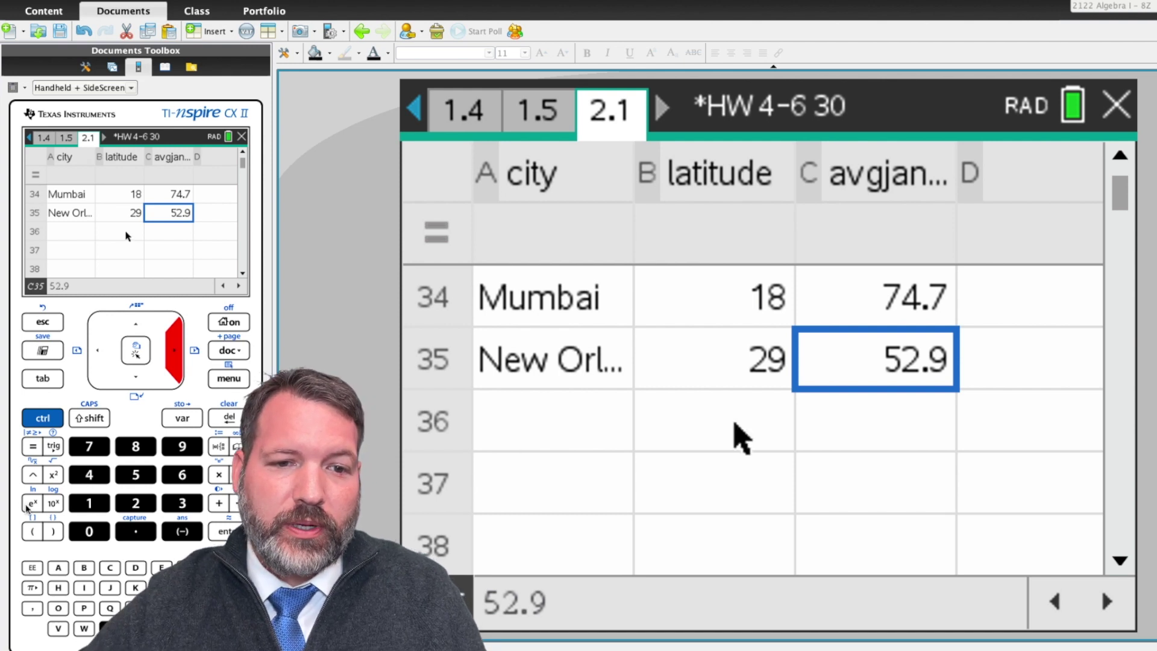
# Step: Insert a new Data & Statistics page 2.2 from the Ctrl+I page-type list
pyautogui.click(44, 418)
pyautogui.click(85, 587)
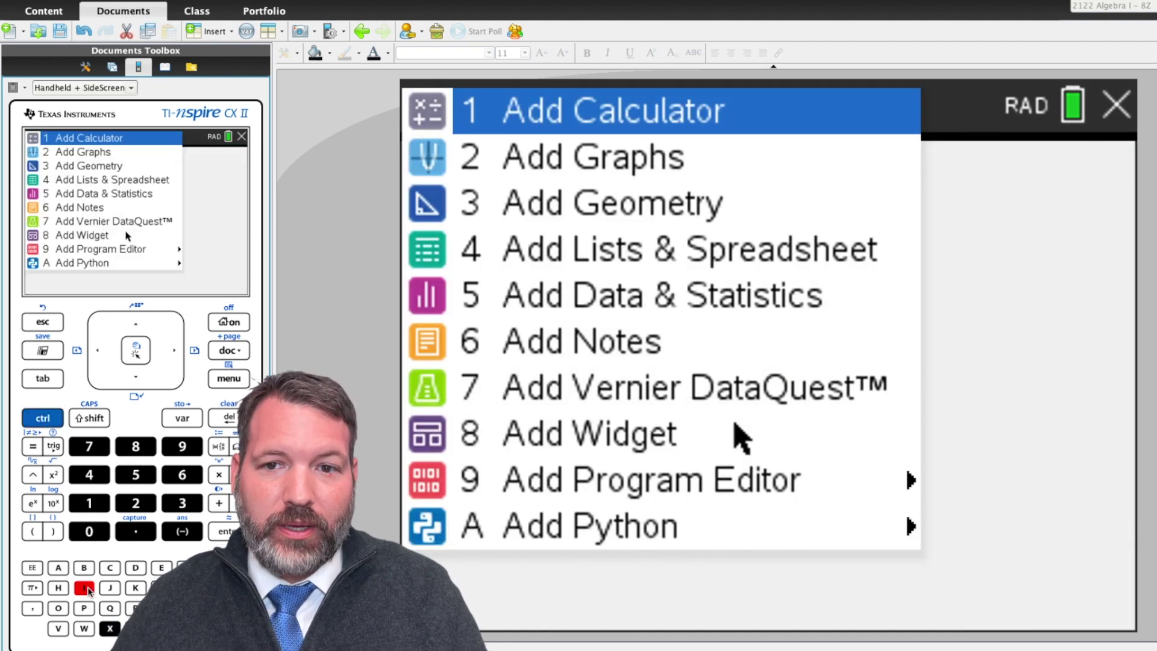
pyautogui.press('Down')
pyautogui.press('Down')
pyautogui.press('Down')
pyautogui.press('Down')
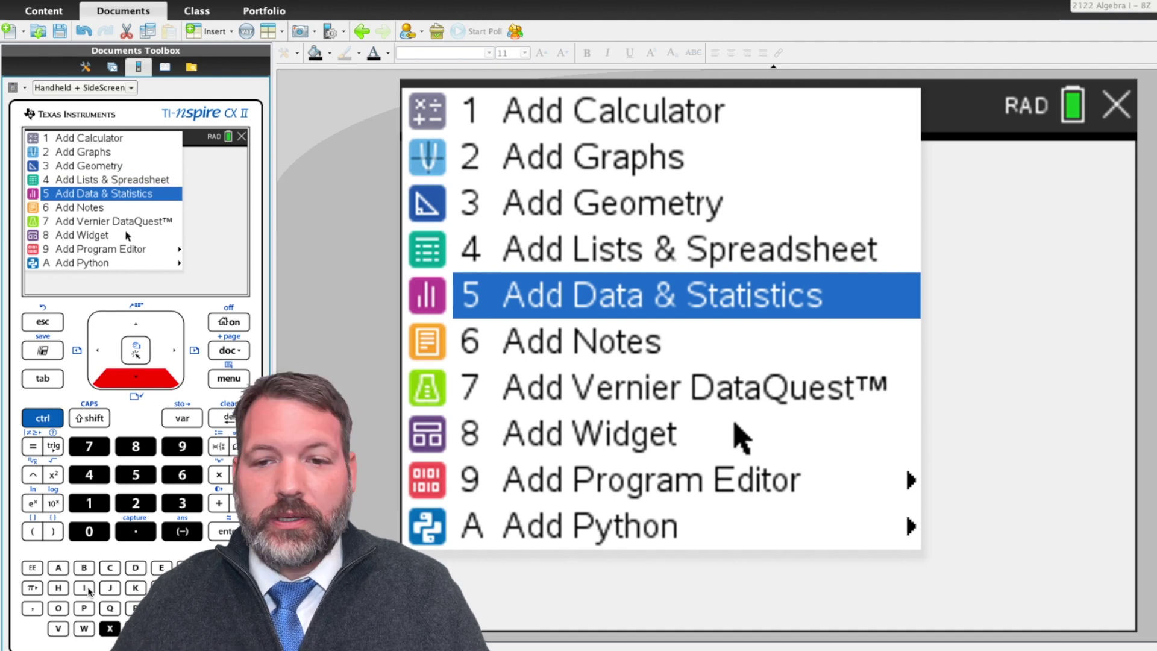
pyautogui.press('Return')
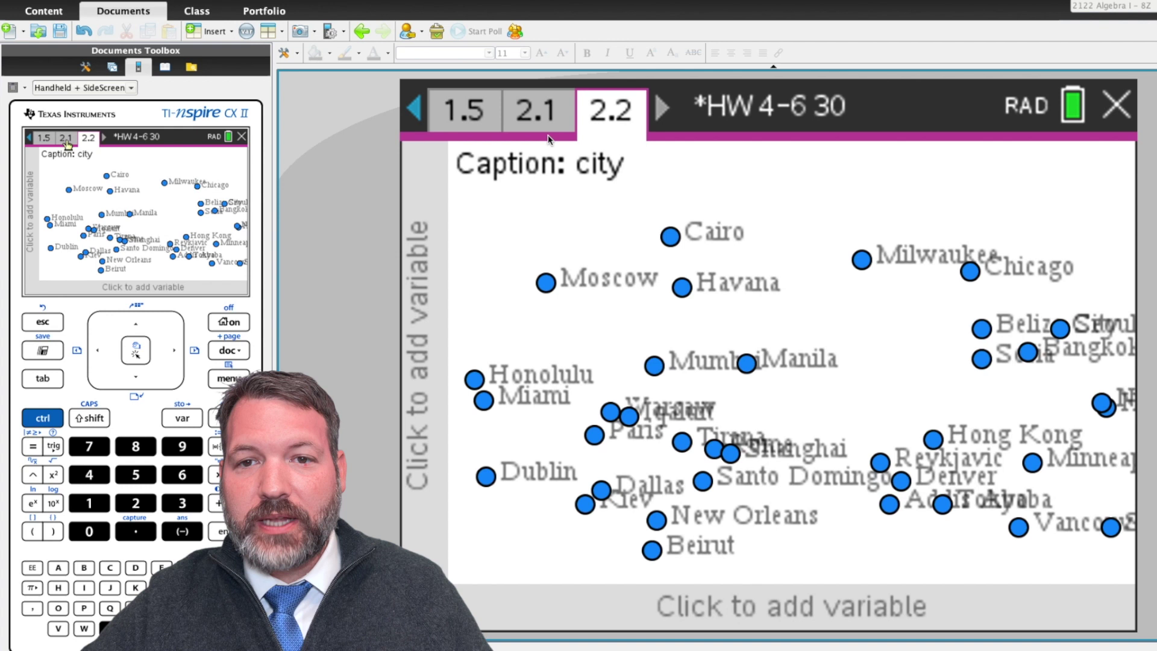
# Step: On spreadsheet page 2.1, move up the latitude column from Mumbai to row 12
pyautogui.click(536, 115)
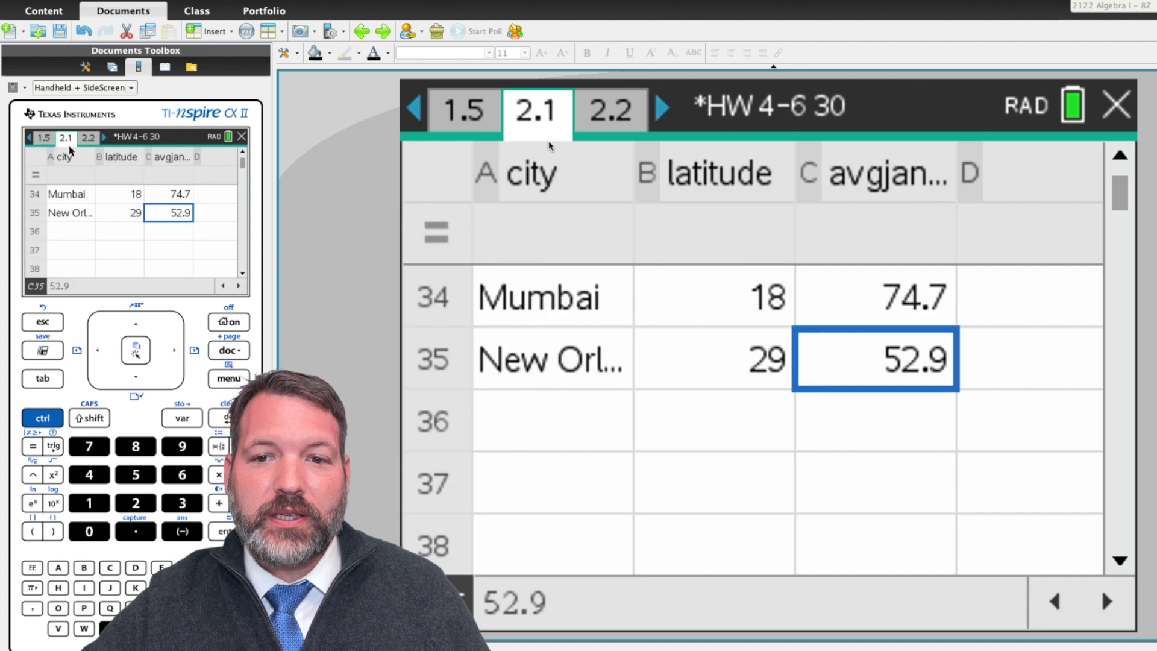
pyautogui.click(711, 289)
pyautogui.press('Up')
pyautogui.press('Up')
pyautogui.press('Up')
pyautogui.press('Up')
pyautogui.press('Up')
pyautogui.press('Up')
pyautogui.press('Up')
pyautogui.press('Up')
pyautogui.press('Up')
pyautogui.press('Up')
pyautogui.press('Up')
pyautogui.press('Up')
pyautogui.press('Up')
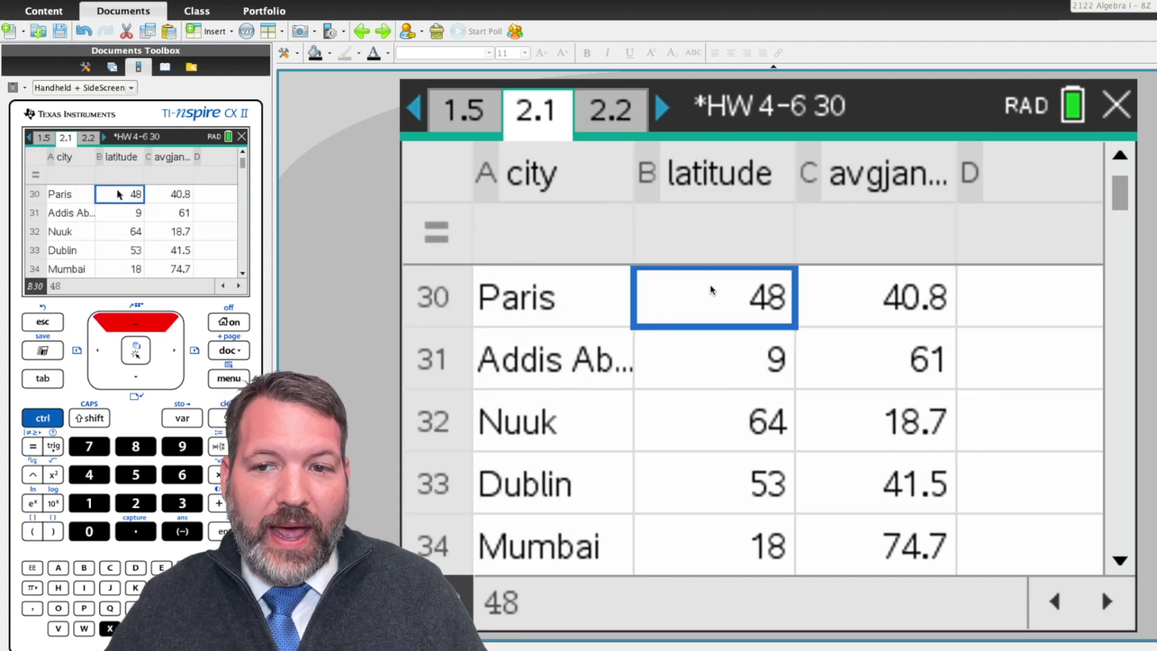
pyautogui.press('Up')
pyautogui.press('Up')
pyautogui.press('Up')
pyautogui.press('Up')
pyautogui.press('Up')
pyautogui.press('Up')
pyautogui.press('Up')
pyautogui.press('Up')
pyautogui.press('Up')
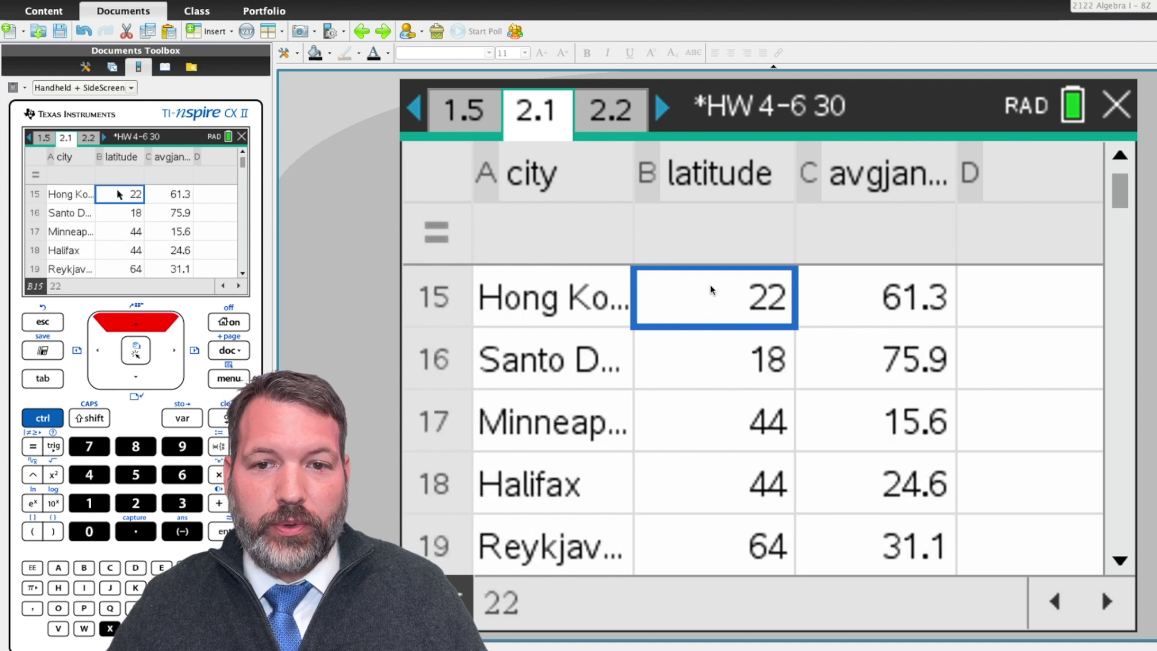
# Step: On page 2.2, assign latitude to the horizontal axis, giving a dot plot from 5 to 65
pyautogui.click(609, 111)
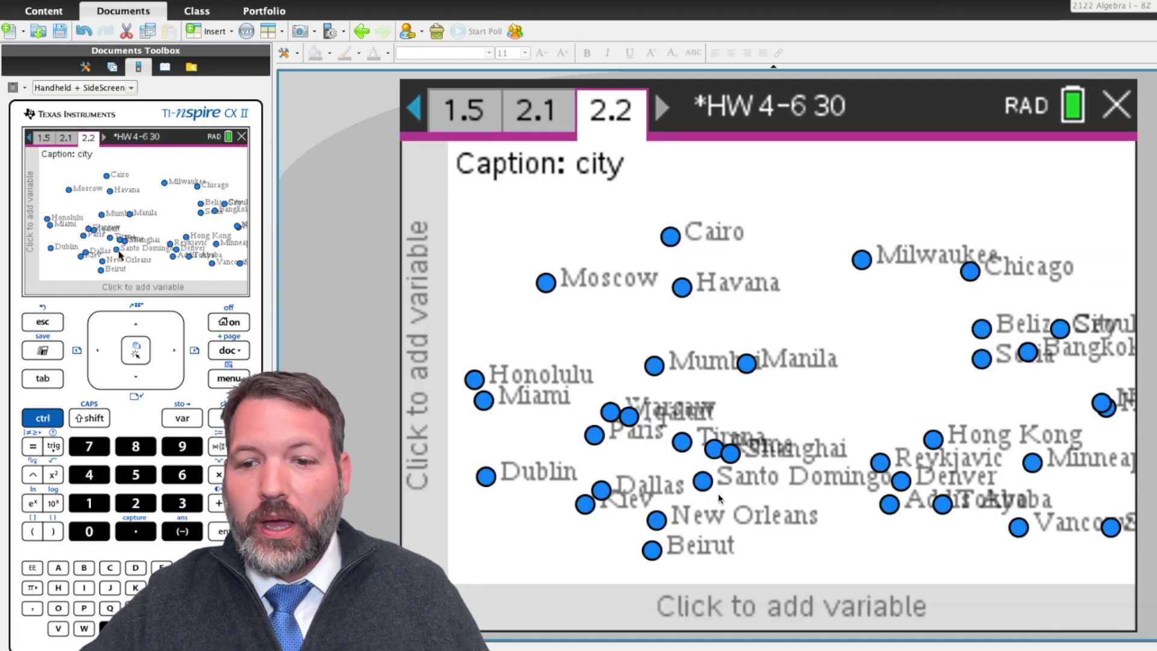
pyautogui.click(748, 609)
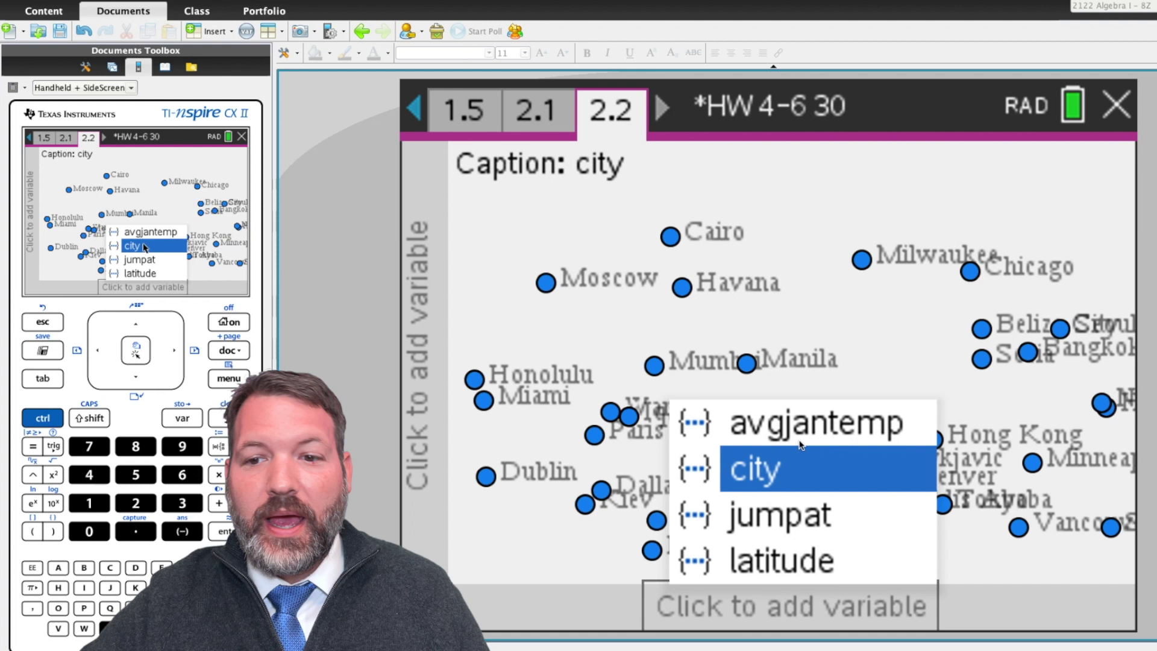
pyautogui.click(796, 559)
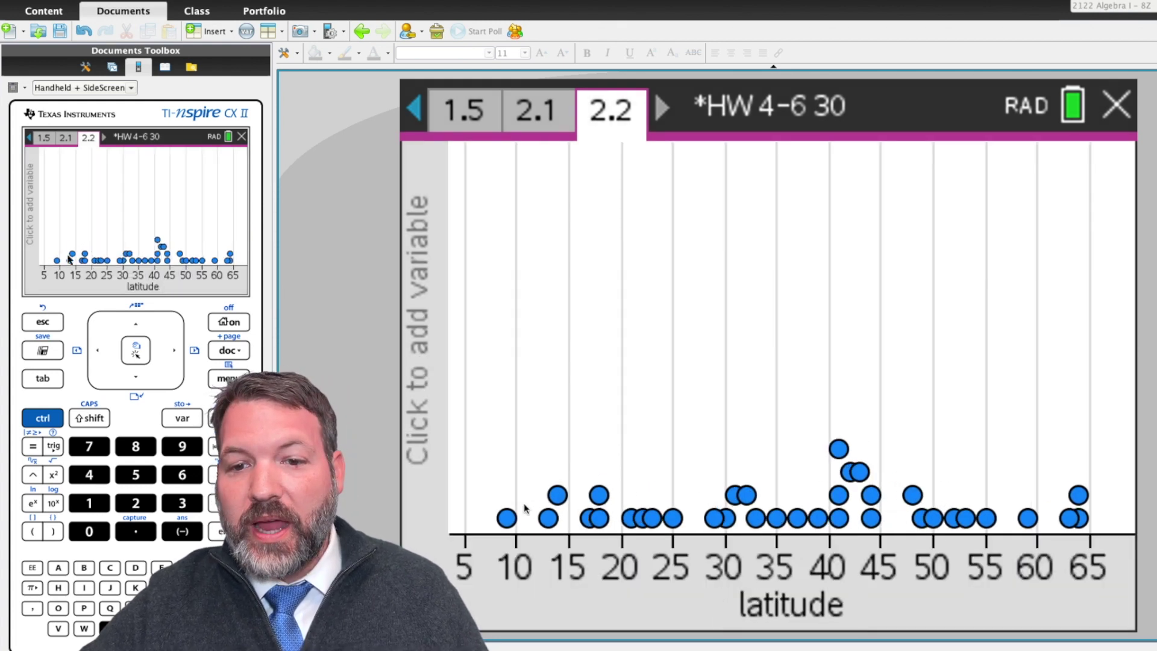
pyautogui.moveTo(866, 511)
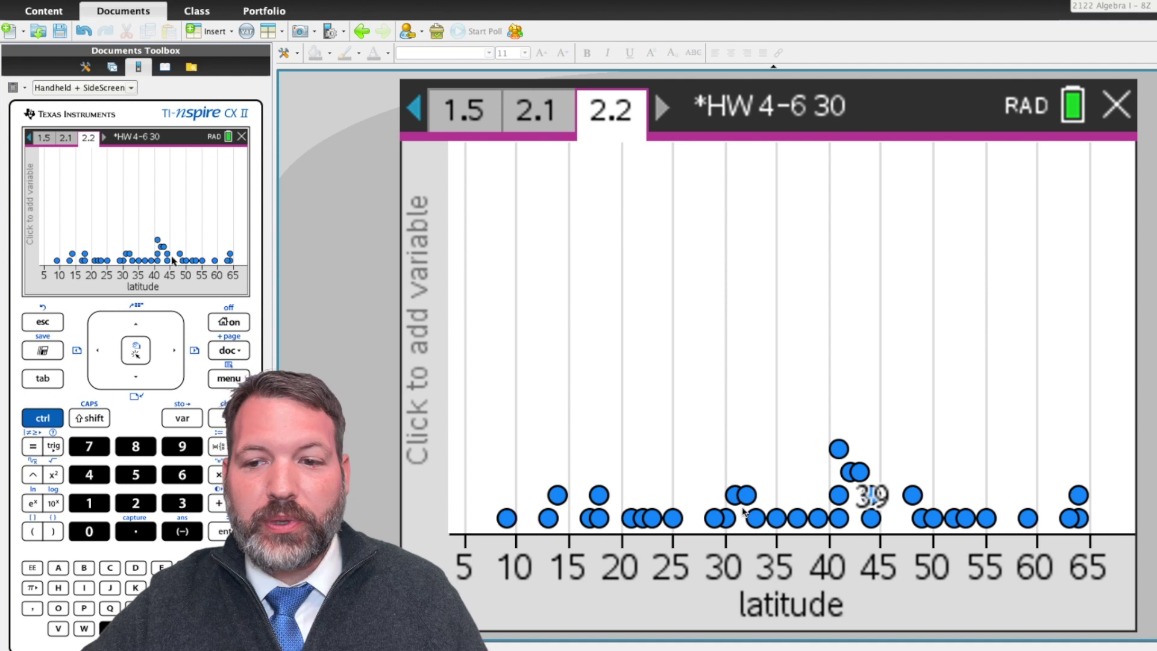
pyautogui.moveTo(839, 493)
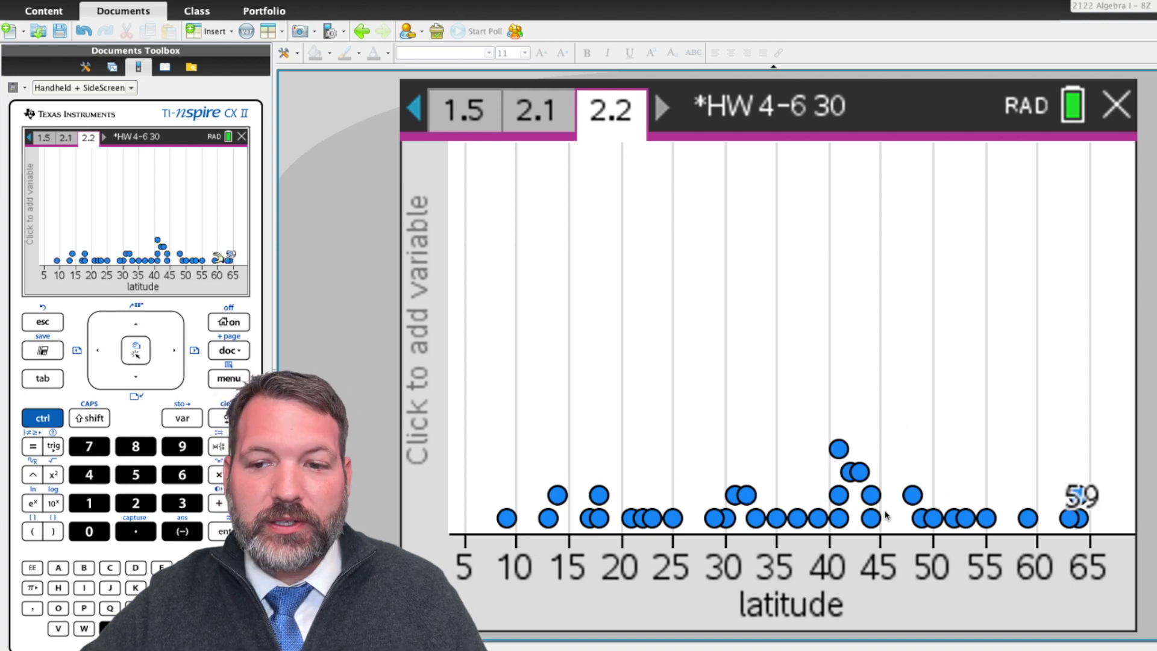
pyautogui.moveTo(725, 513)
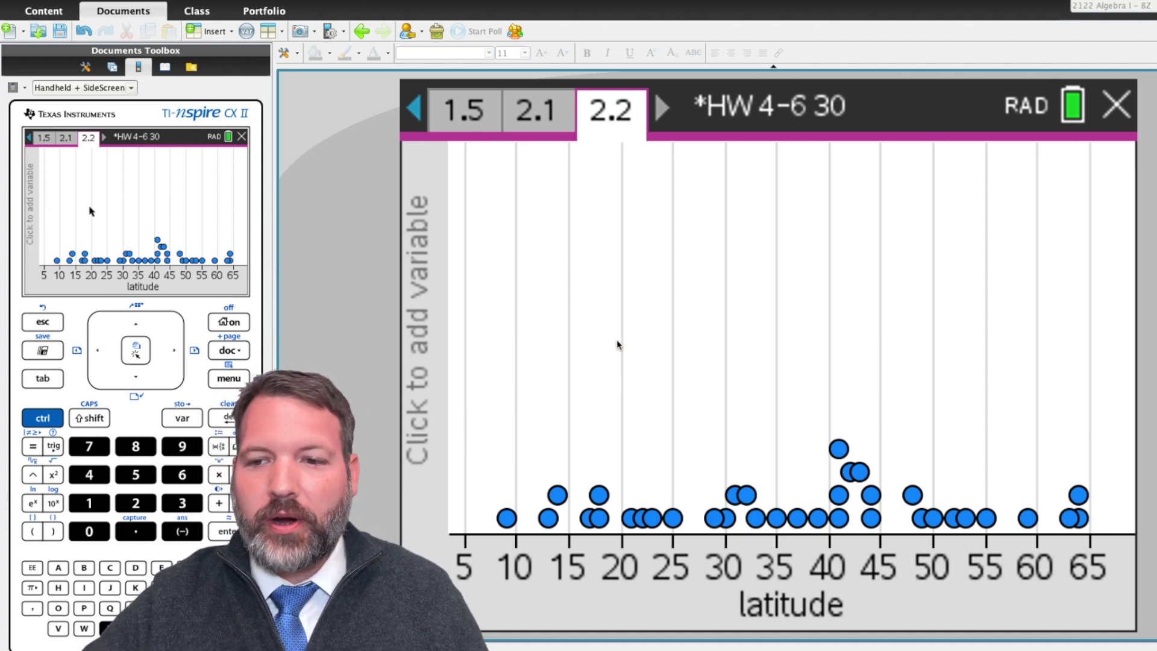
# Step: Assign avgjantemp to the vertical axis, producing a downward-trending scatter against latitude
pyautogui.click(410, 305)
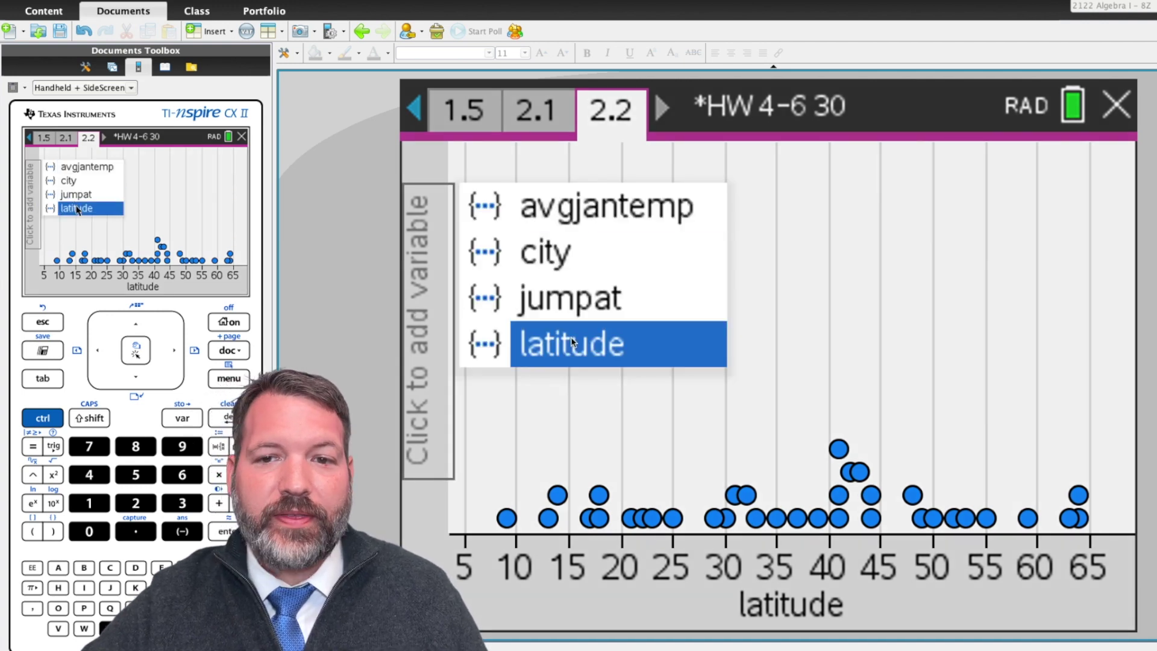
pyautogui.click(635, 215)
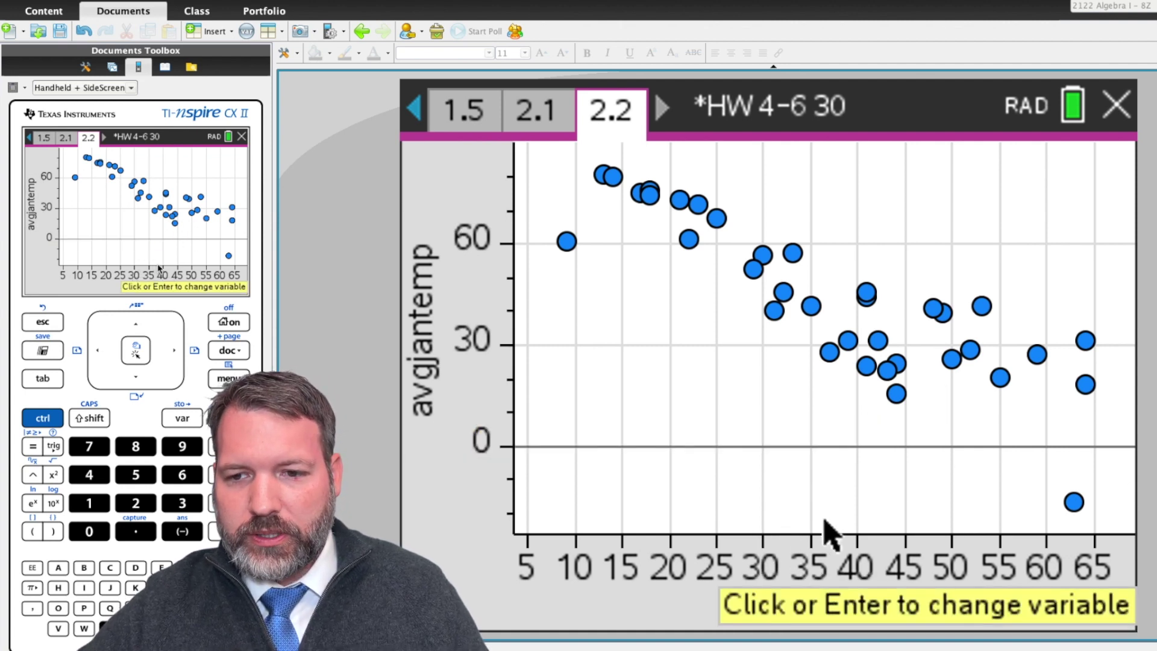
# Step: Pan and rescale both axes so y reaches 90 and the sub-zero city near latitude 63 shows
pyautogui.click(850, 542)
pyautogui.moveTo(835, 546)
pyautogui.mouseDown()
pyautogui.moveTo(821, 549)
pyautogui.moveTo(886, 549)
pyautogui.moveTo(831, 549)
pyautogui.mouseUp()
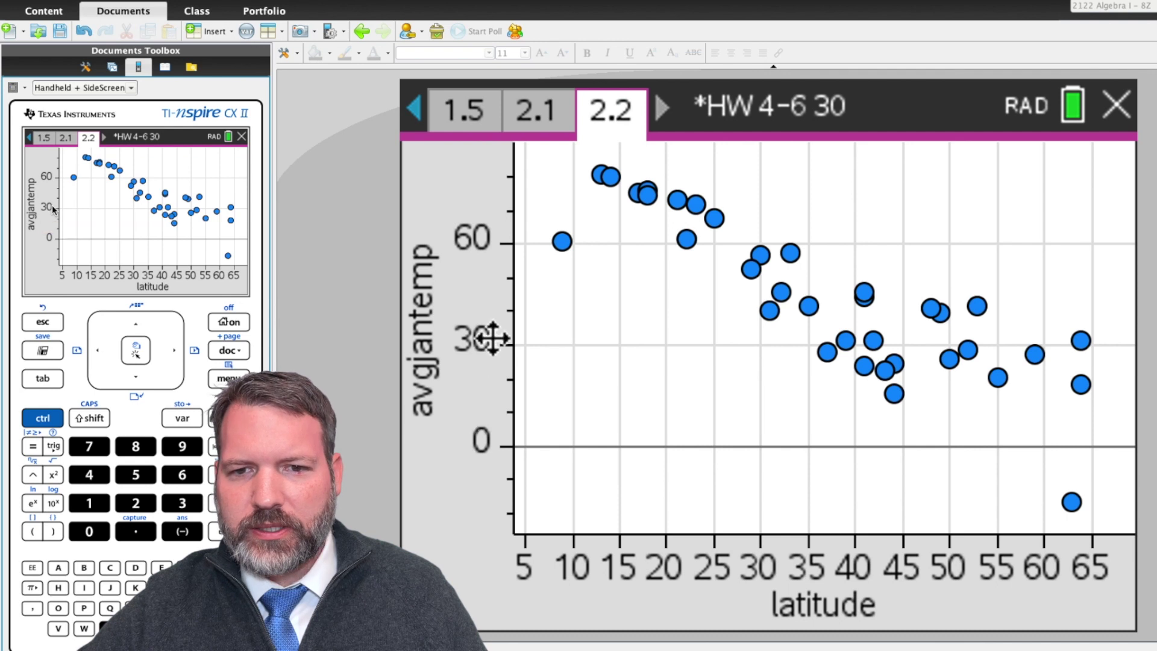
pyautogui.moveTo(485, 336)
pyautogui.mouseDown()
pyautogui.moveTo(506, 381)
pyautogui.moveTo(496, 325)
pyautogui.moveTo(486, 356)
pyautogui.mouseUp()
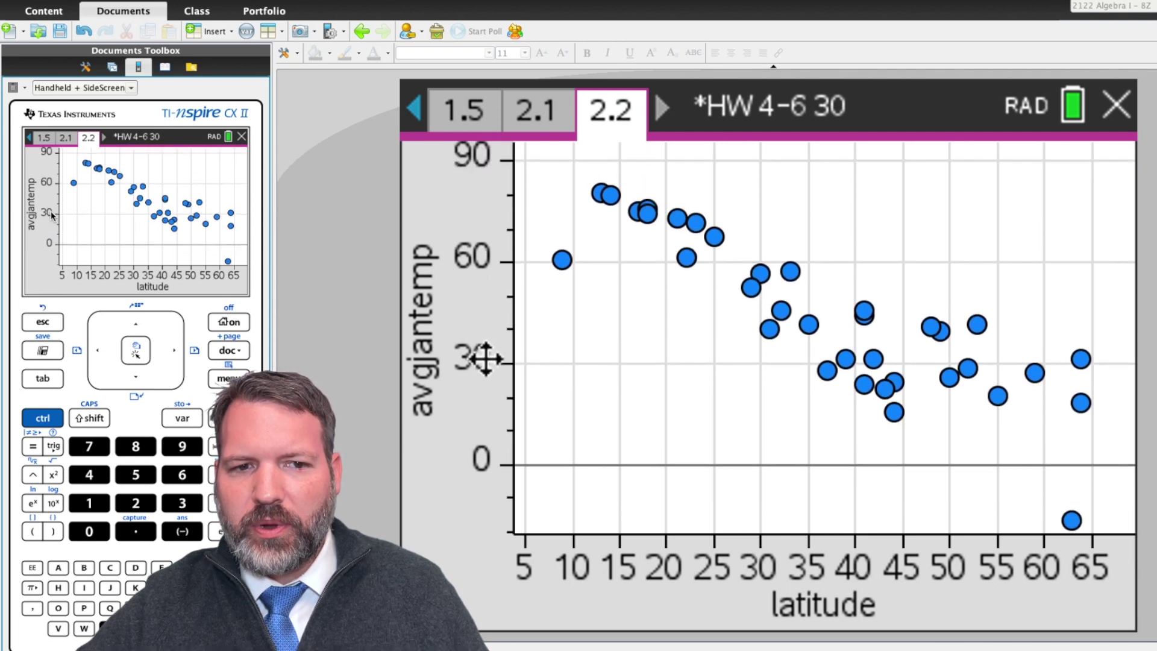
pyautogui.click(53, 419)
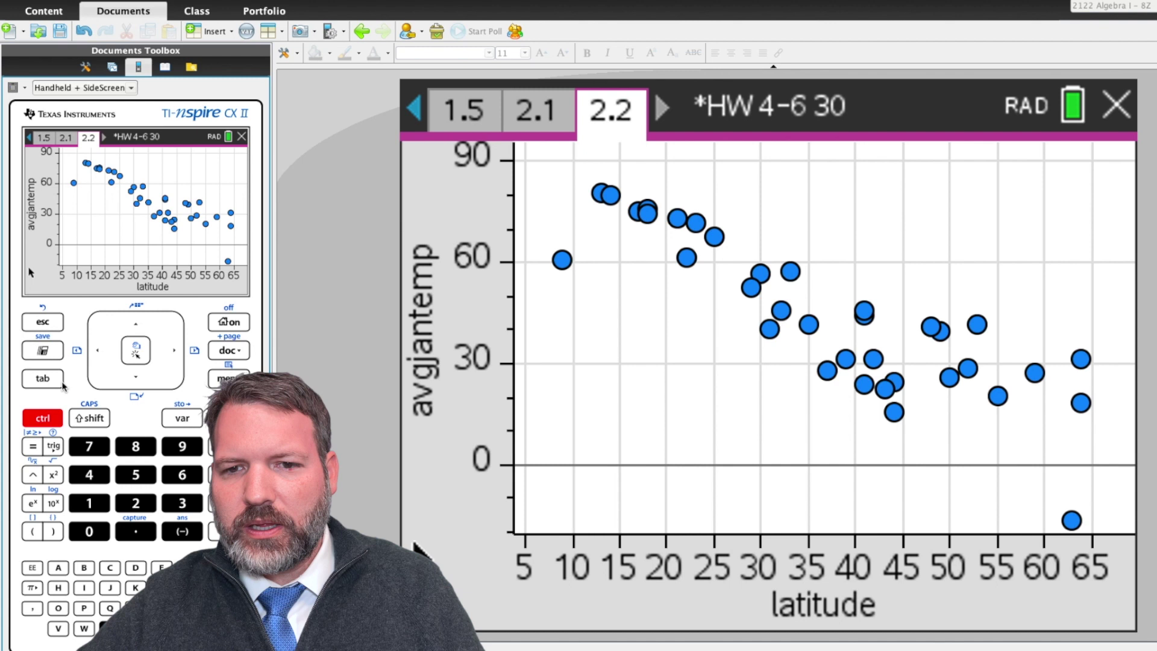
pyautogui.moveTo(704, 258)
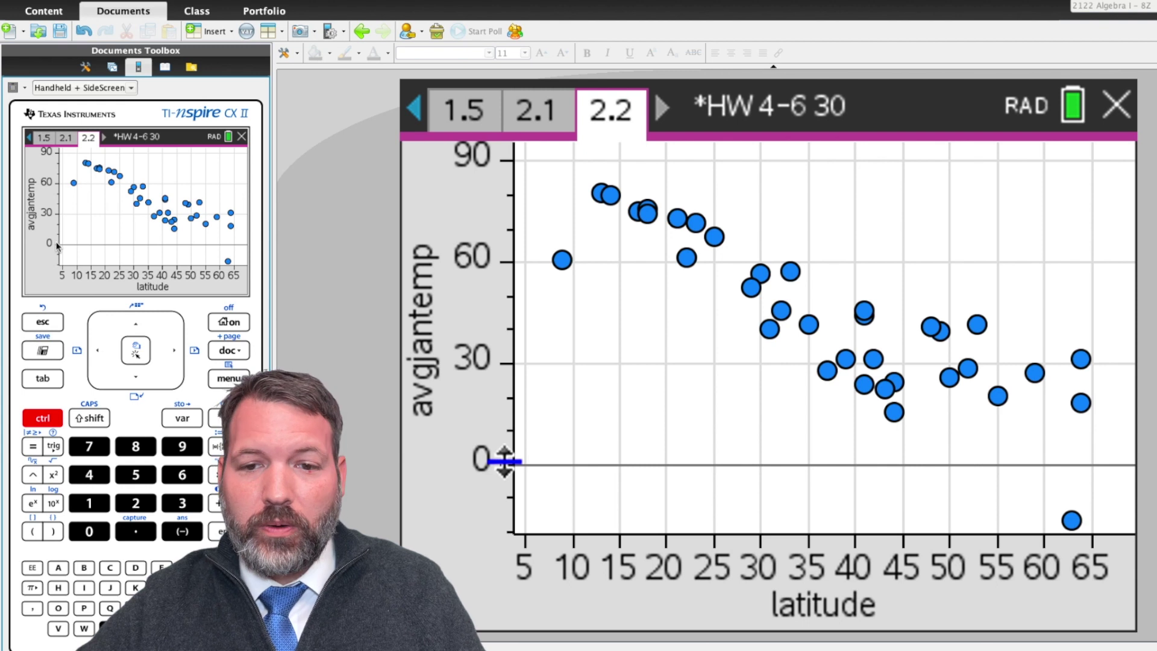
pyautogui.moveTo(506, 461)
pyautogui.mouseDown()
pyautogui.moveTo(517, 459)
pyautogui.moveTo(515, 396)
pyautogui.moveTo(508, 483)
pyautogui.moveTo(505, 450)
pyautogui.moveTo(503, 462)
pyautogui.mouseUp()
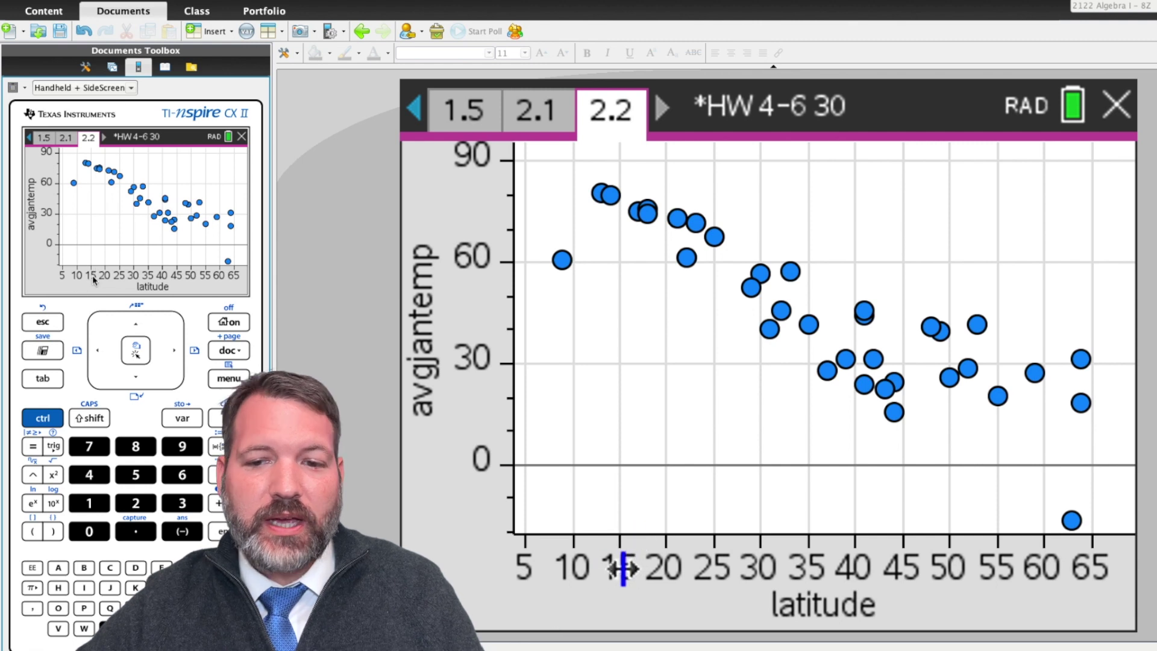
pyautogui.moveTo(620, 568)
pyautogui.mouseDown()
pyautogui.moveTo(775, 570)
pyautogui.moveTo(638, 570)
pyautogui.mouseUp()
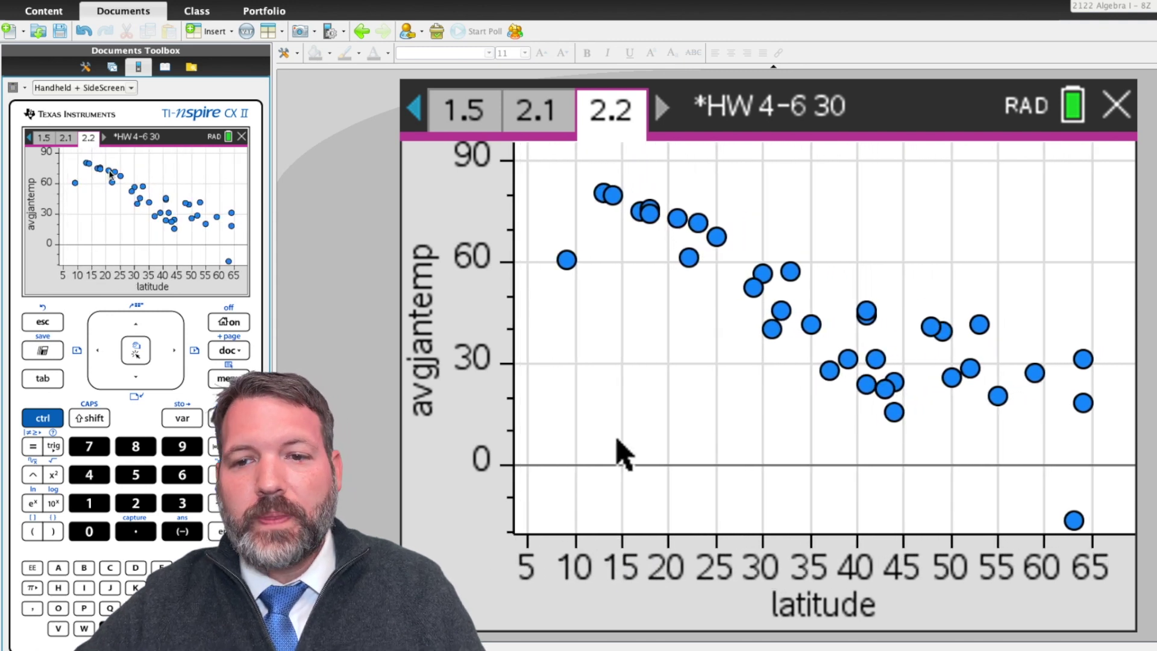
pyautogui.moveTo(699, 224)
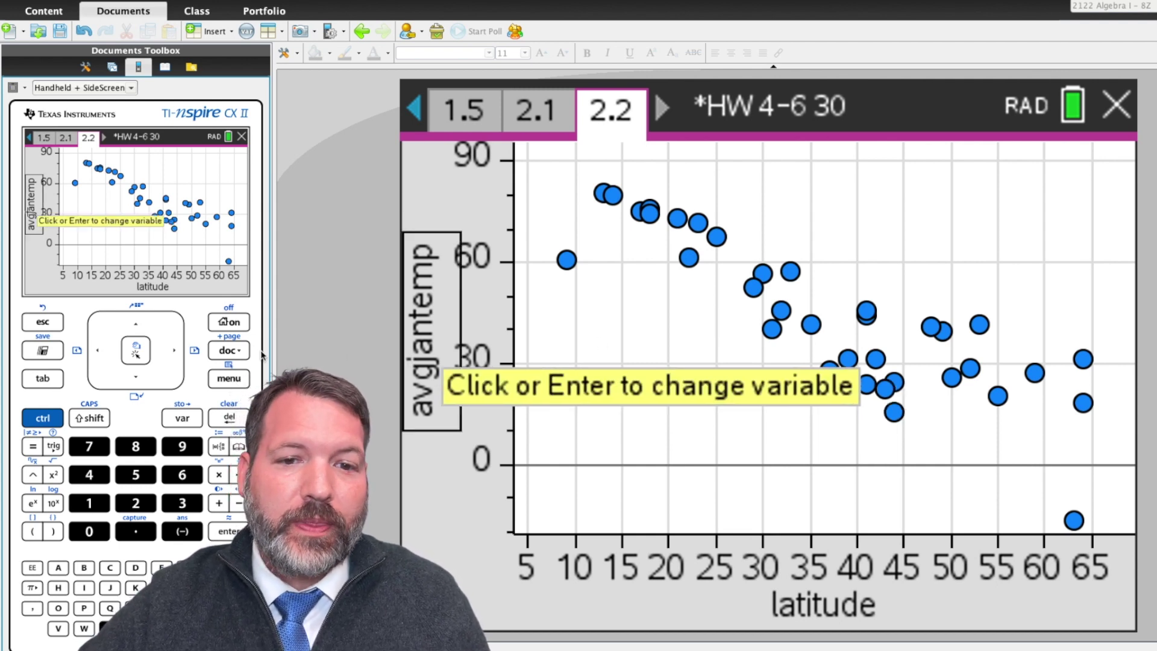
# Step: Show the Linear (mx+b) regression line y = -1.26315x+90.8607 on the scatter plot
pyautogui.click(229, 379)
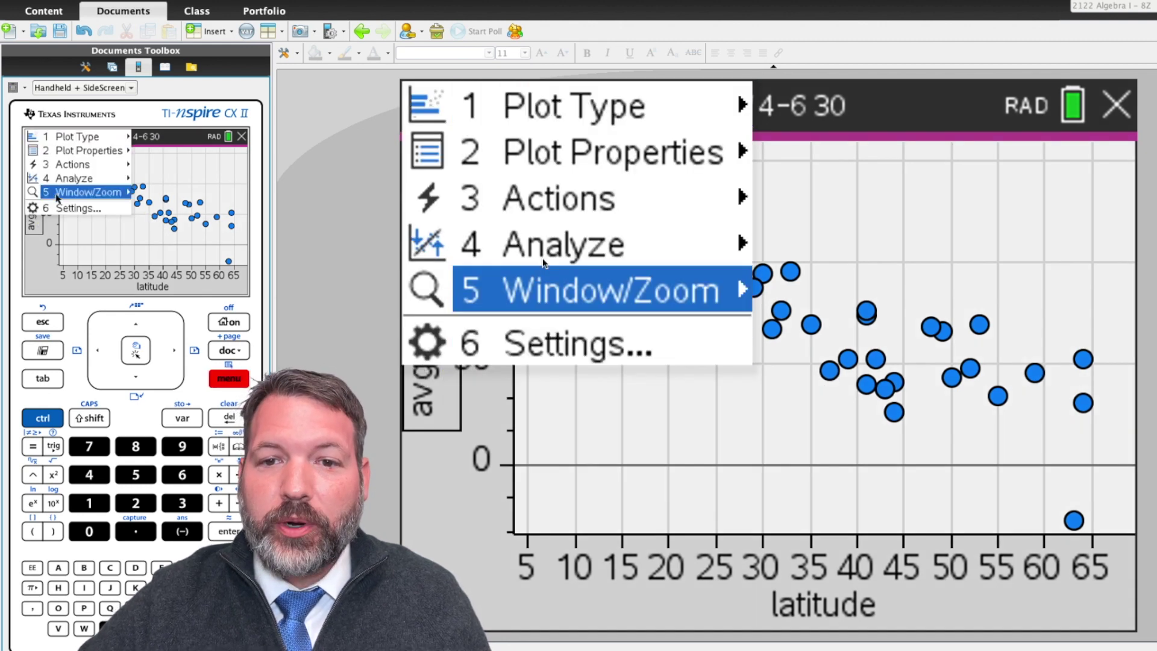
pyautogui.click(567, 255)
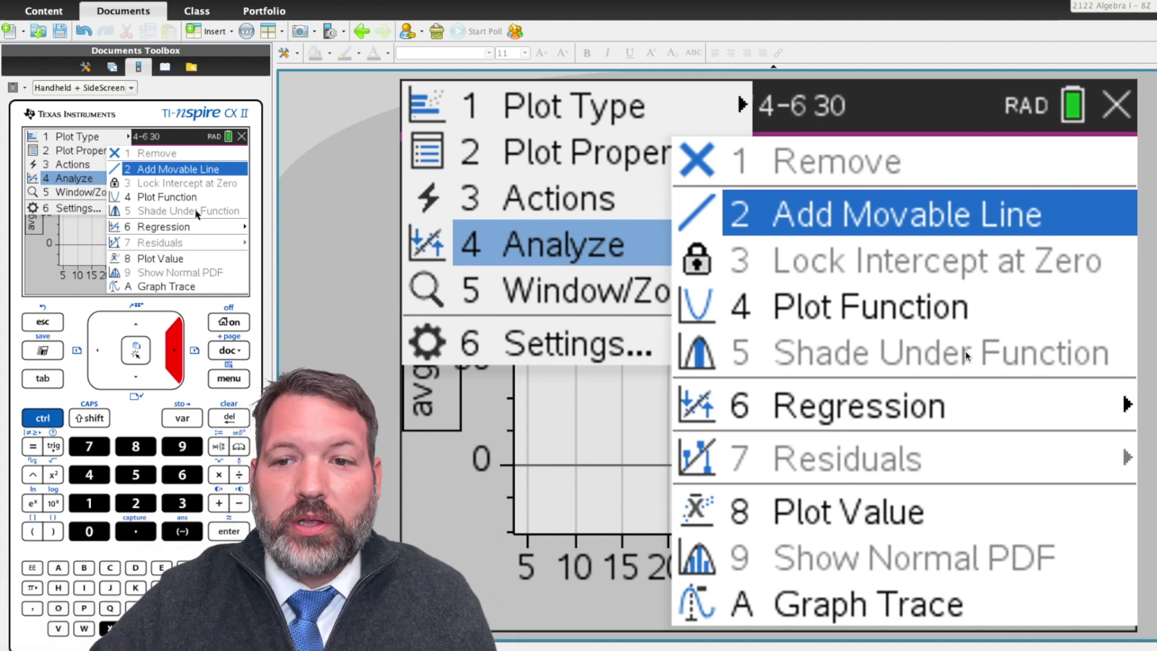
pyautogui.click(1001, 404)
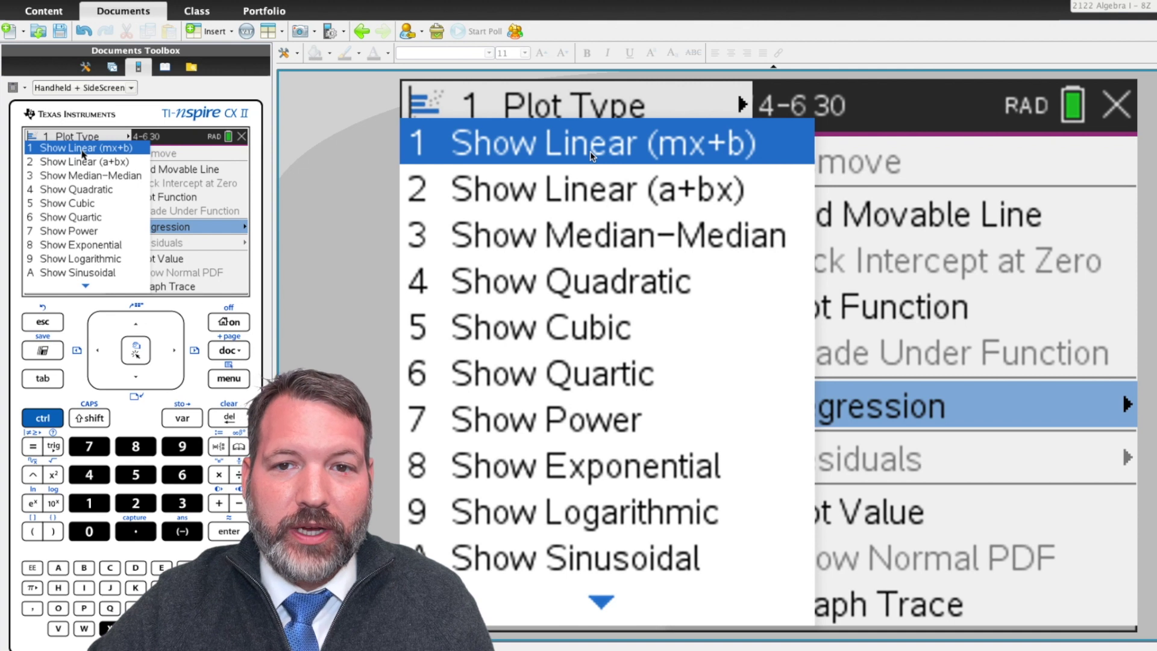
pyautogui.click(514, 151)
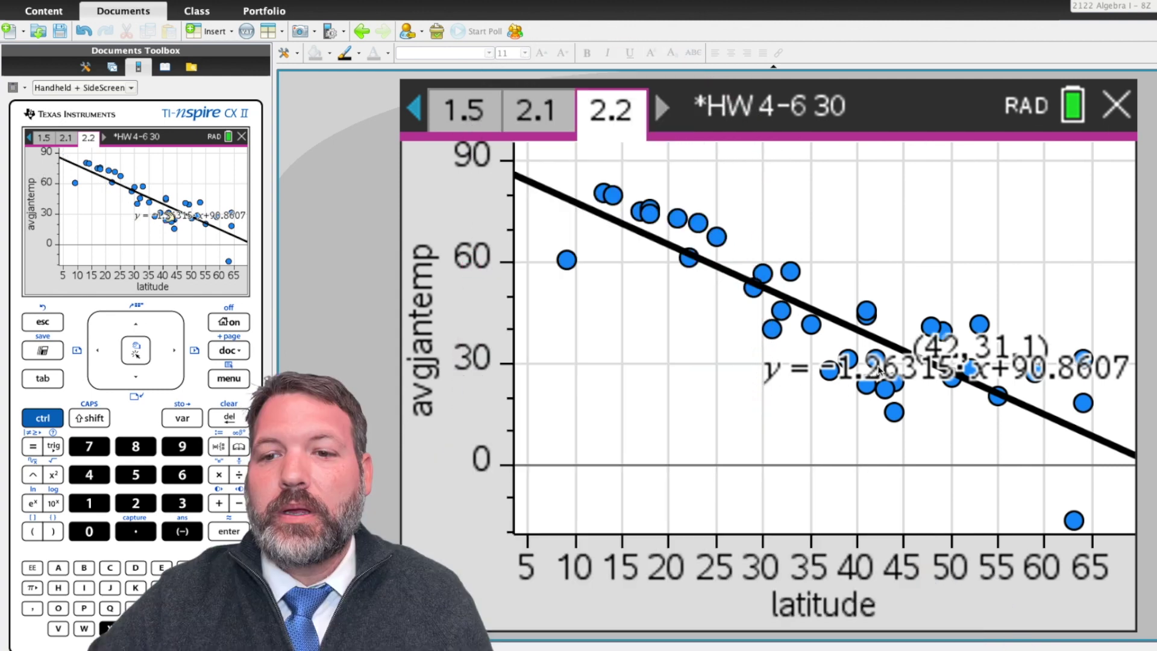
# Step: Drag the equation label y = -1.26315x+90.8607 into the blank area beneath the line
pyautogui.moveTo(880, 369); pyautogui.dragTo(661, 422)
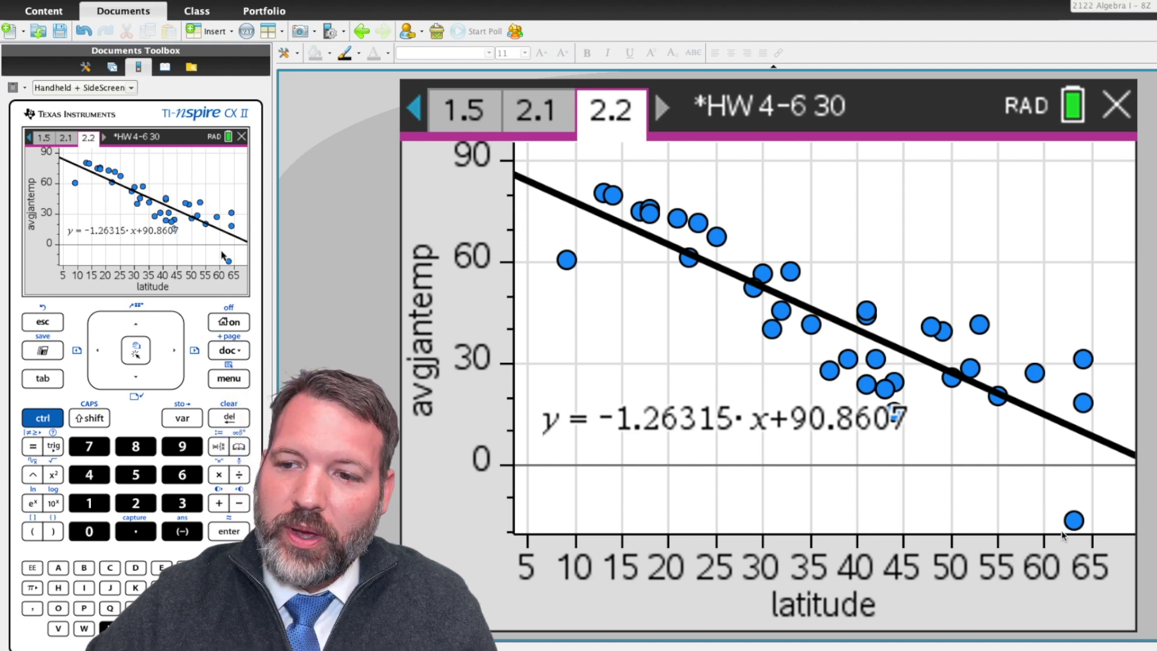
pyautogui.moveTo(1078, 521)
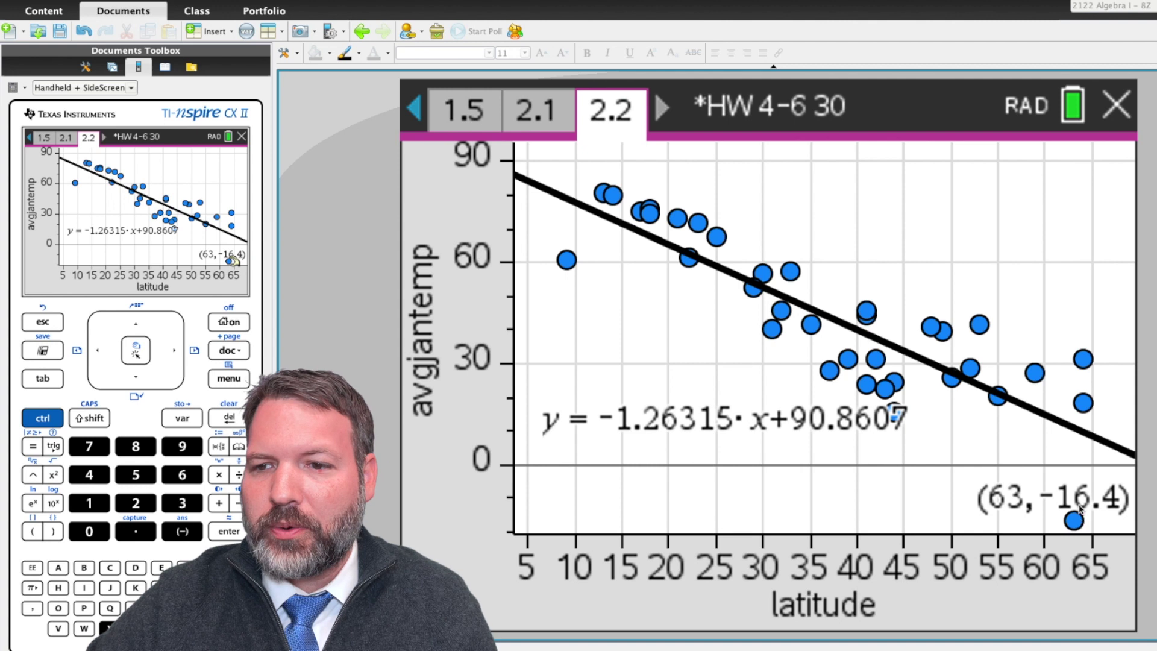
pyautogui.moveTo(1083, 361)
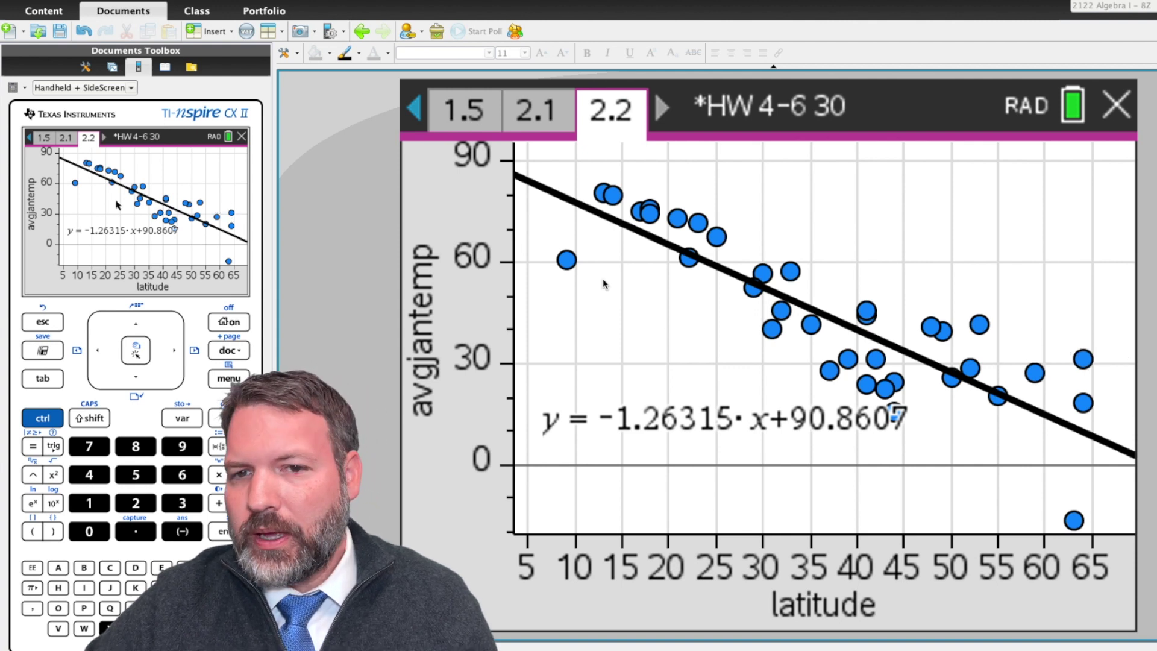
pyautogui.moveTo(566, 262)
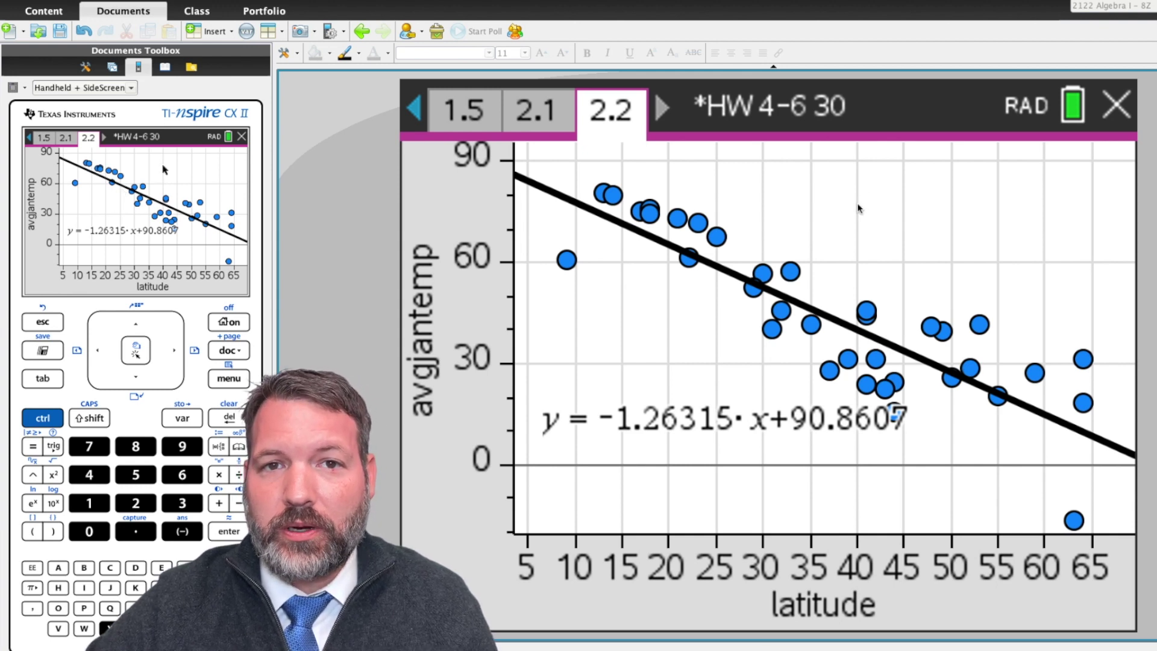
# Step: On page 2.1, select cell D12 and open the Linear Regression (mx+b) stat calculation
pyautogui.click(546, 113)
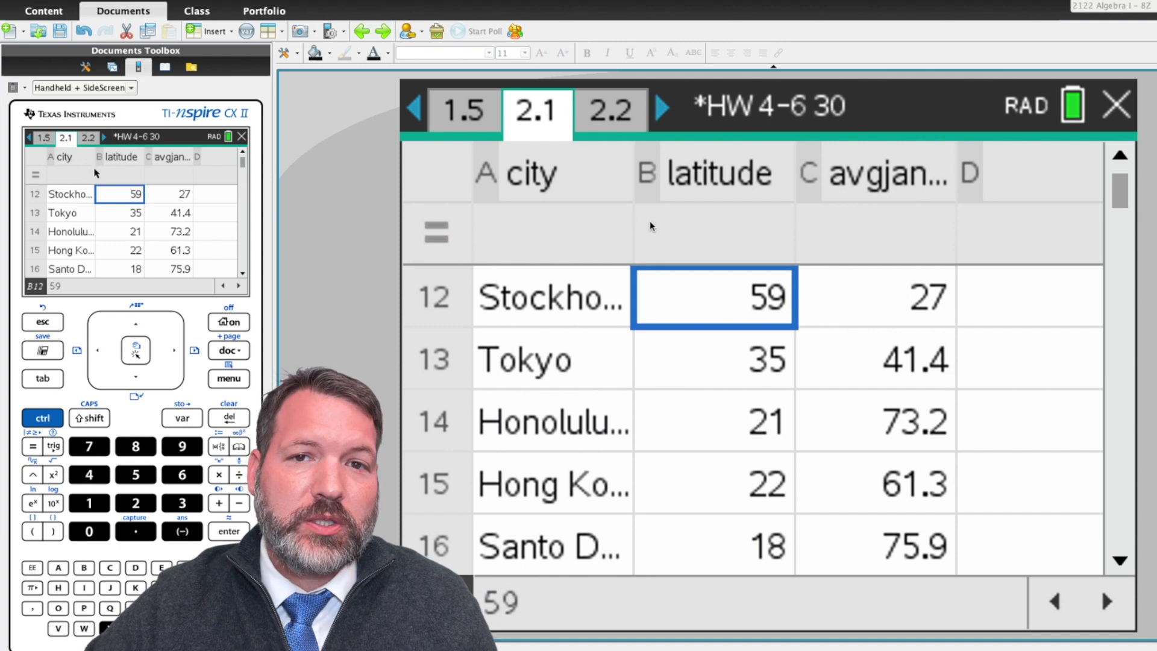
pyautogui.click(1007, 301)
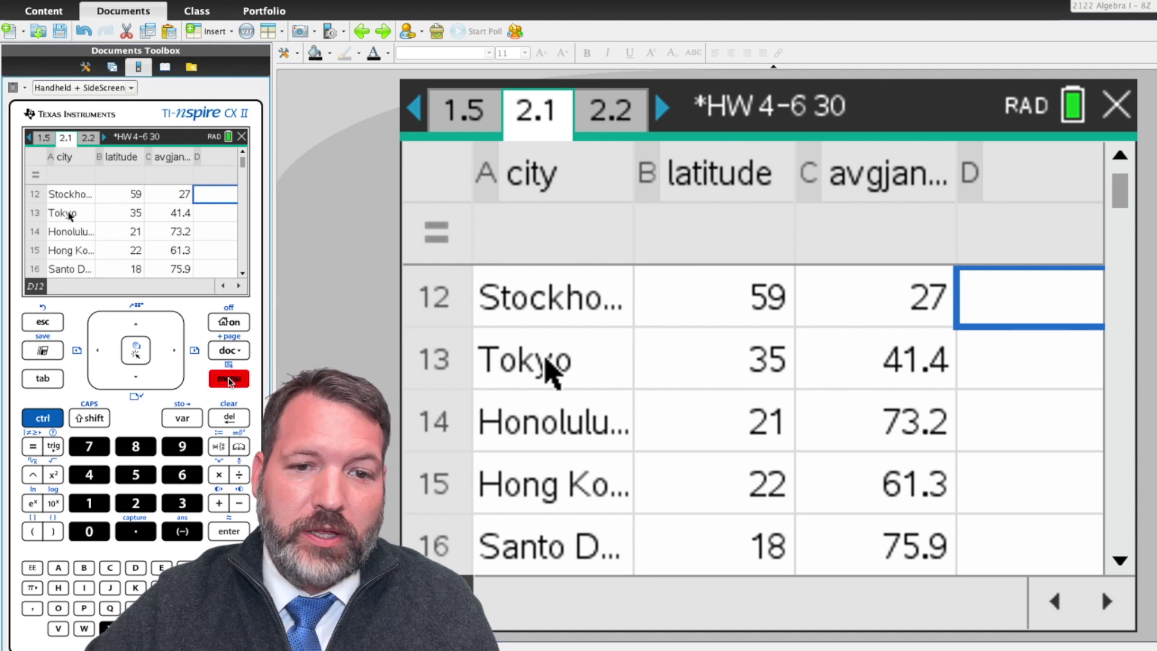
pyautogui.click(229, 379)
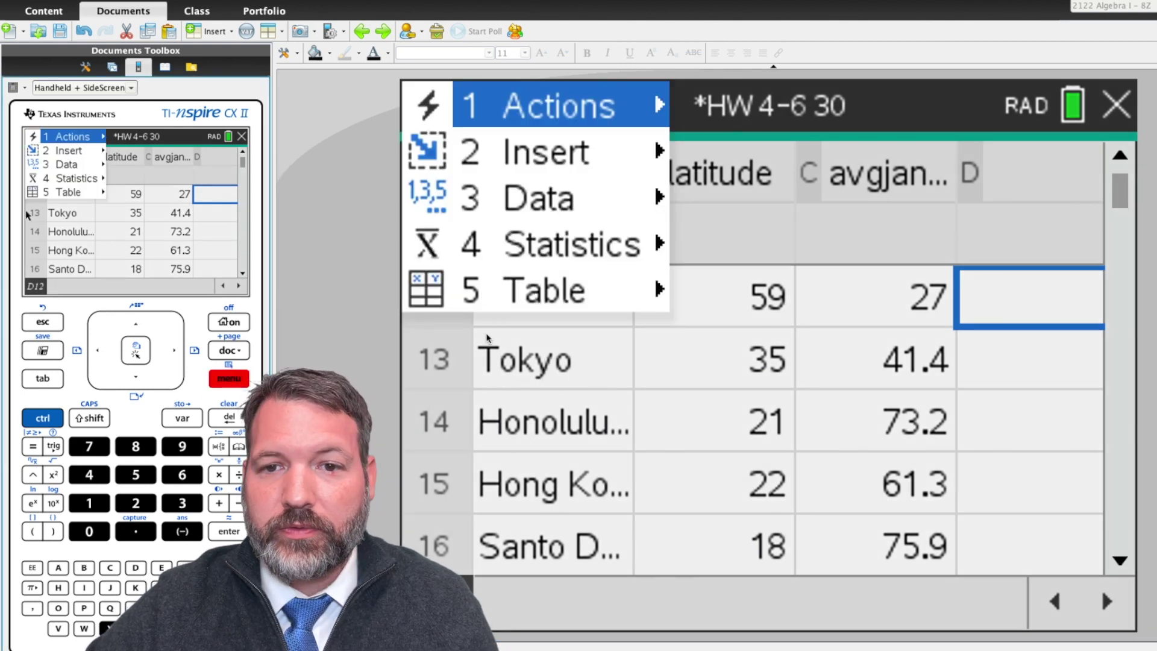
pyautogui.click(71, 180)
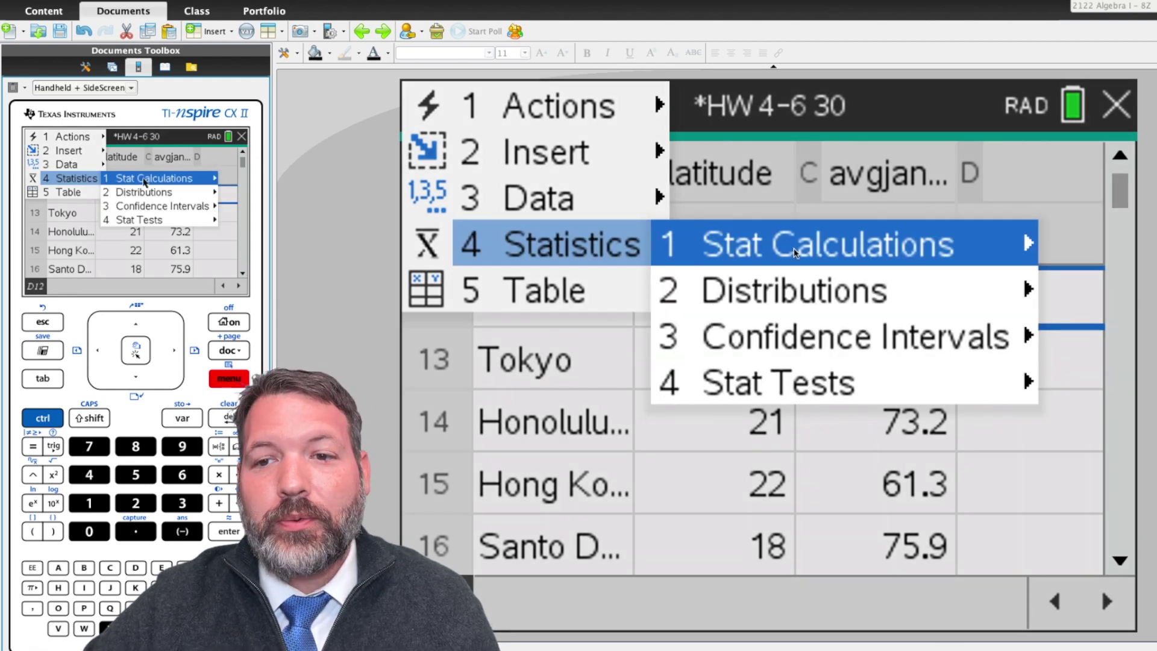
pyautogui.click(179, 184)
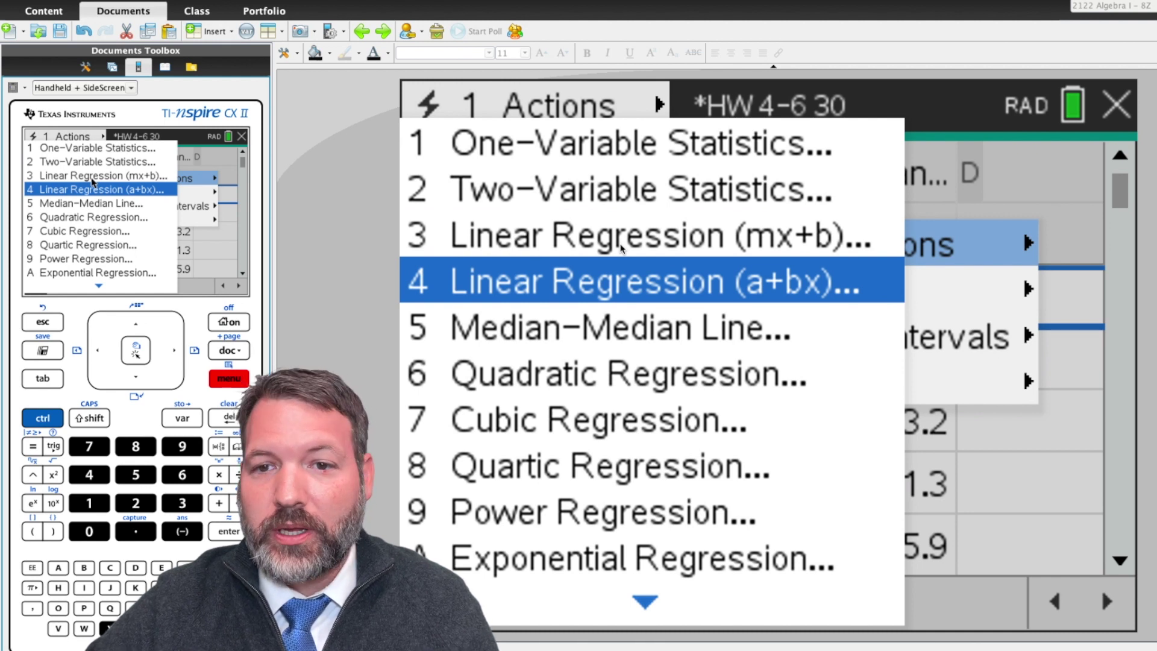
pyautogui.click(90, 176)
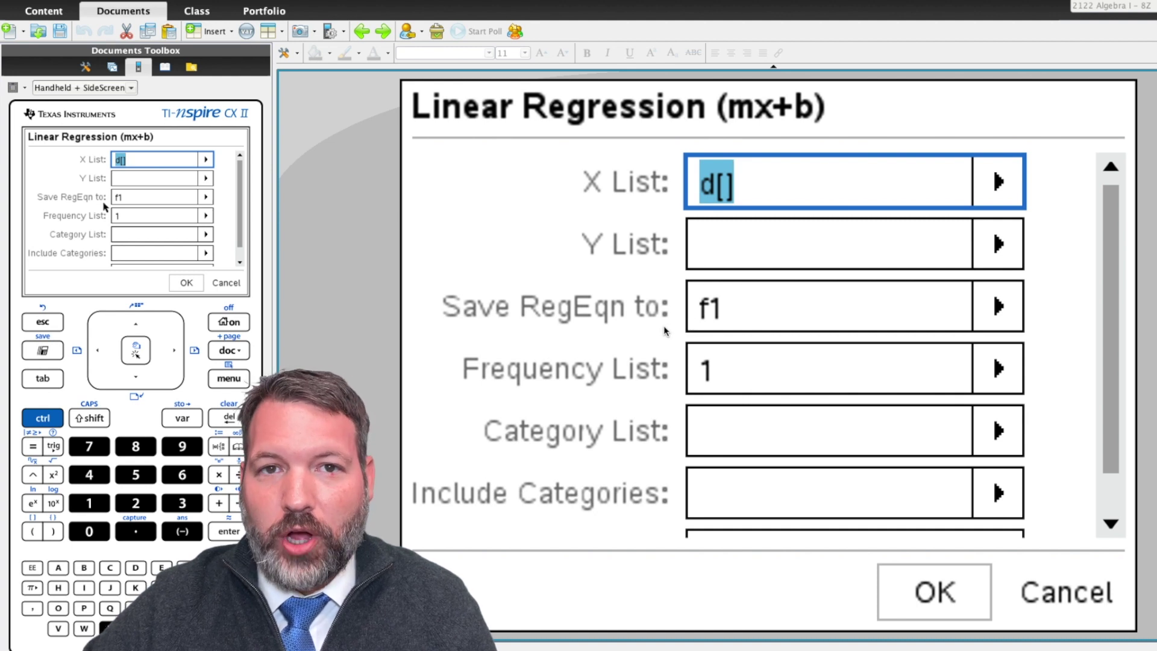
# Step: Set the X List to b[], replacing the wrong d[] entry
pyautogui.press('Tab')
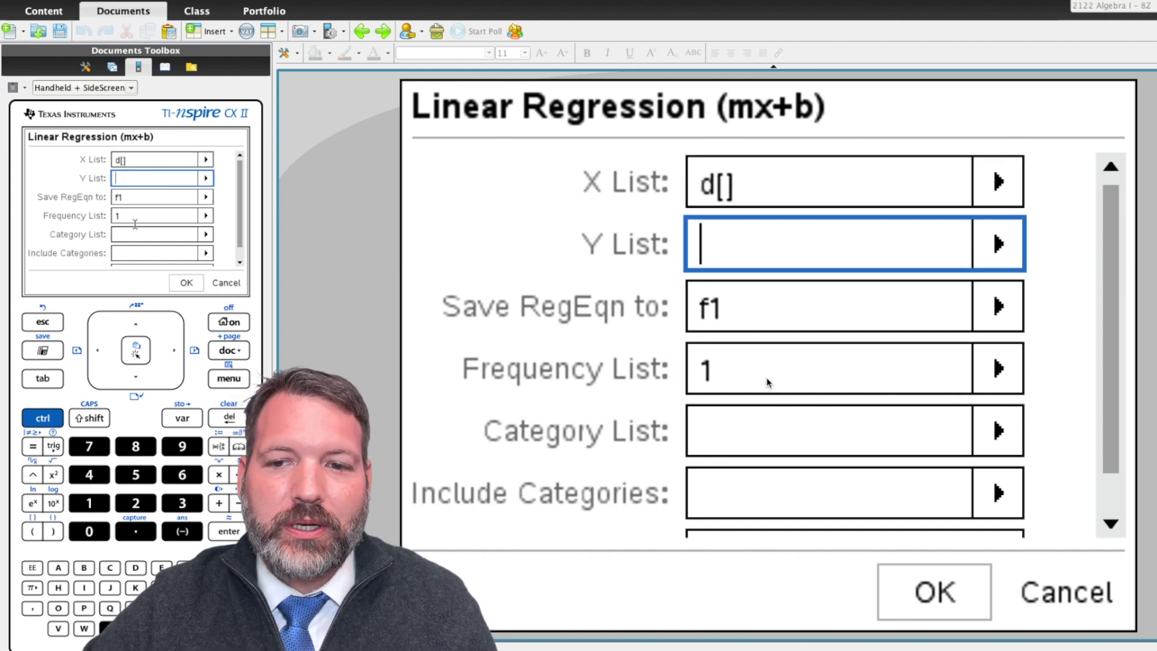
pyautogui.click(740, 424)
pyautogui.press('Tab')
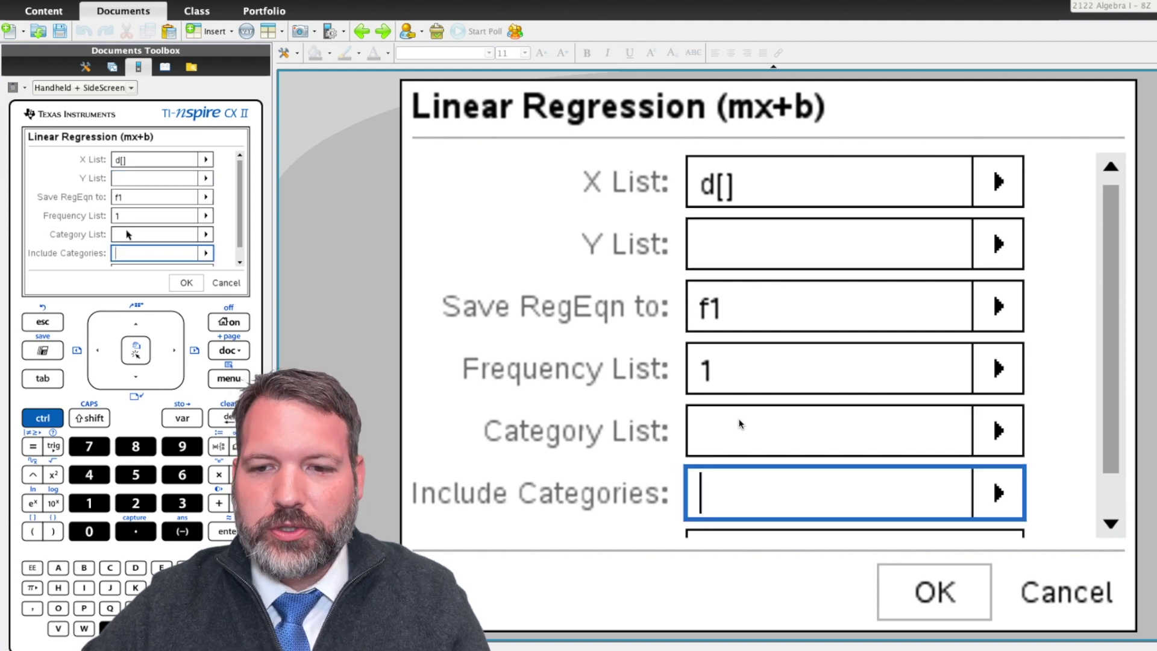
pyautogui.press('Tab')
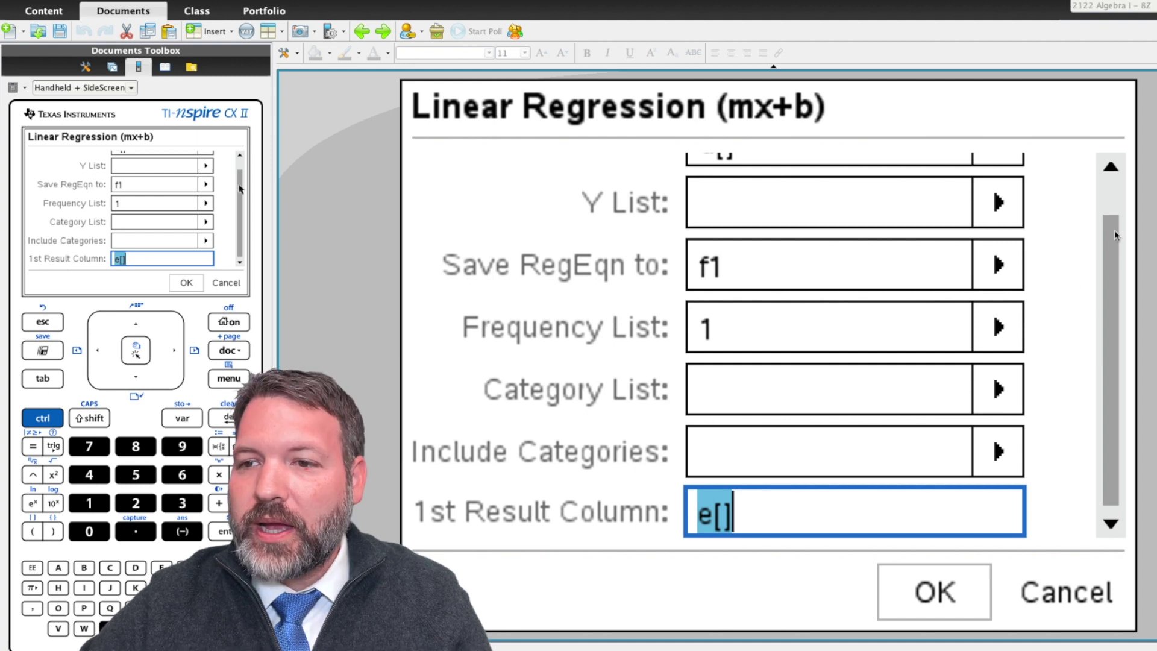
pyautogui.scroll(2, 1115, 235)
pyautogui.click(813, 179)
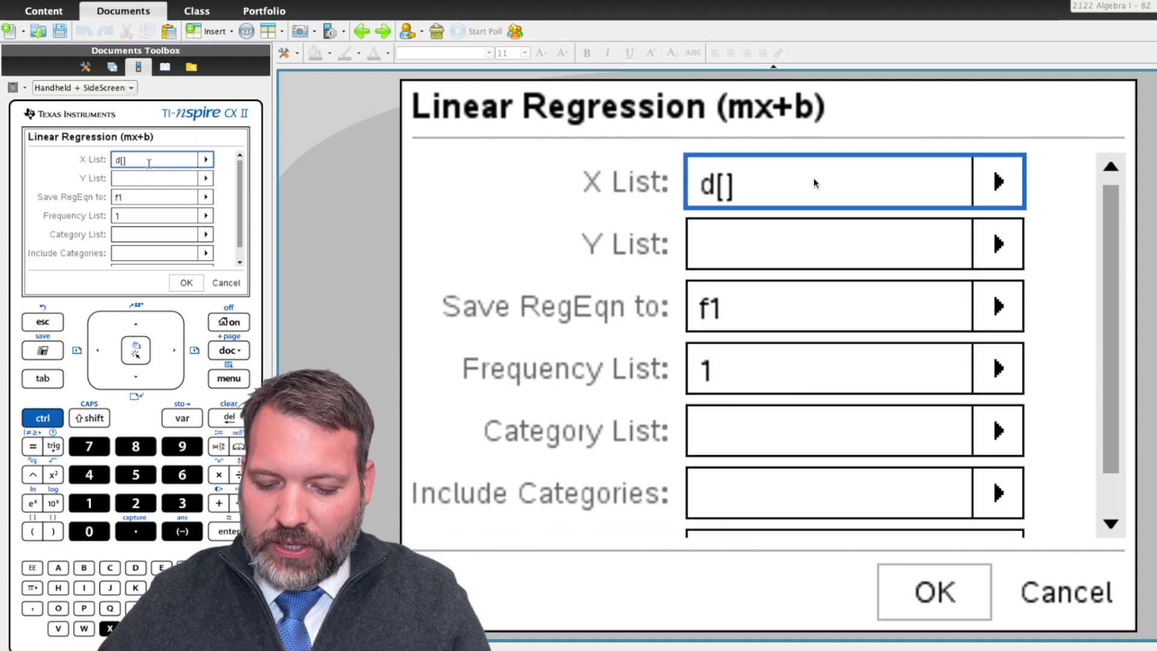
pyautogui.press('BackSpace')
pyautogui.press('BackSpace')
pyautogui.press('BackSpace')
pyautogui.write('b')
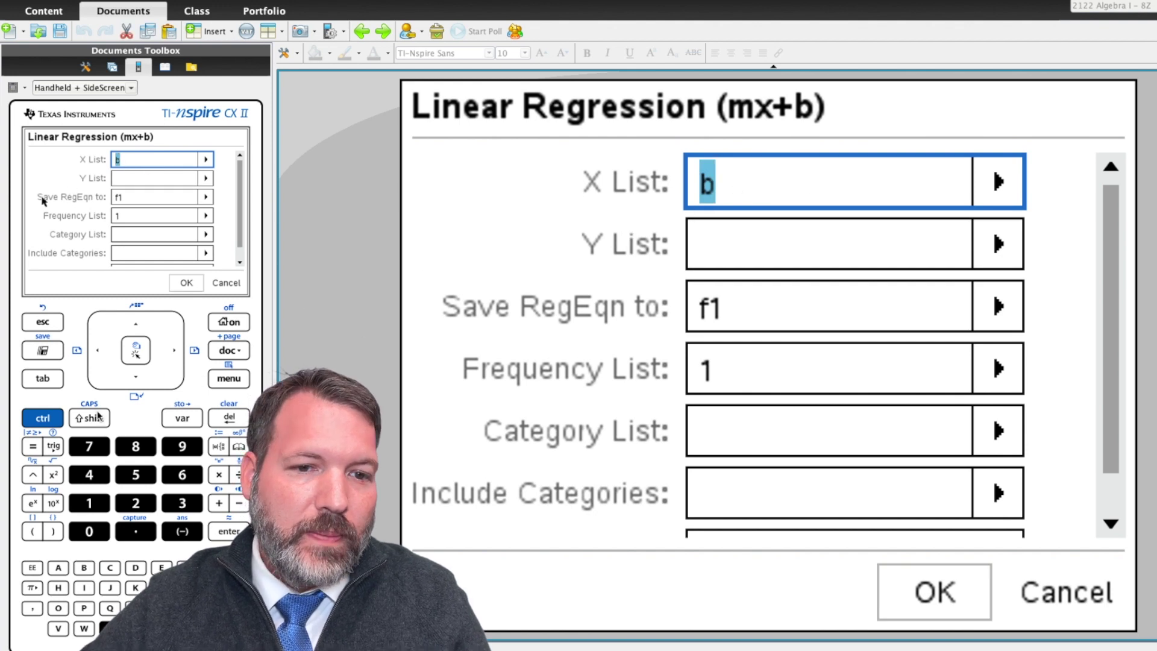
pyautogui.click(35, 417)
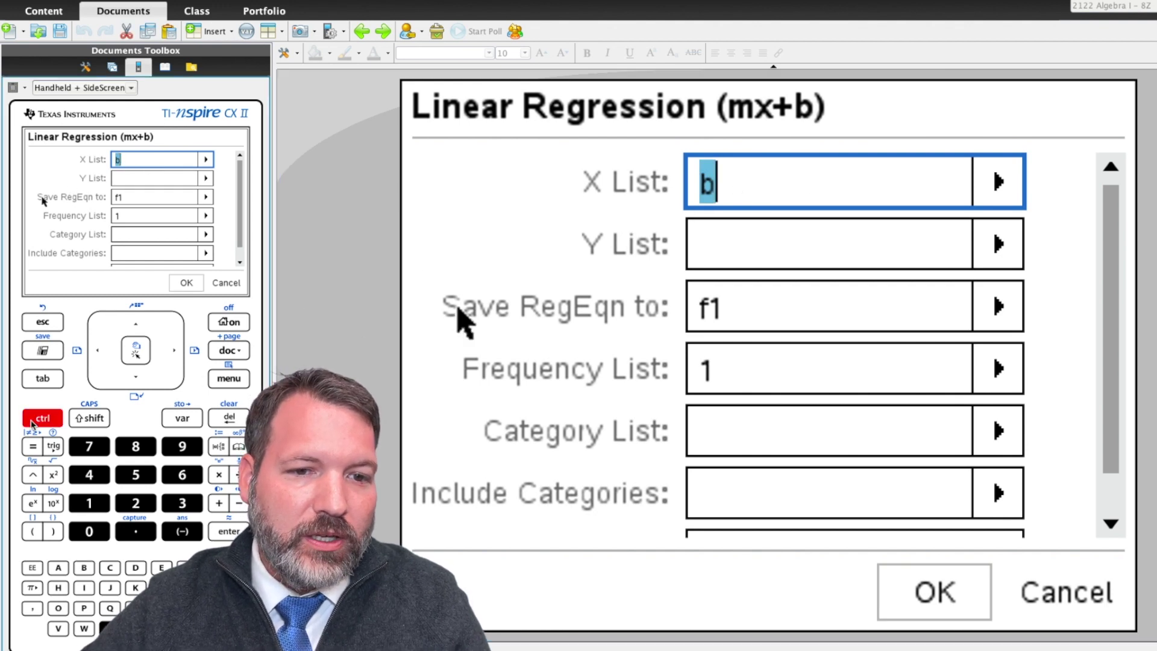
pyautogui.click(35, 530)
pyautogui.click(111, 164)
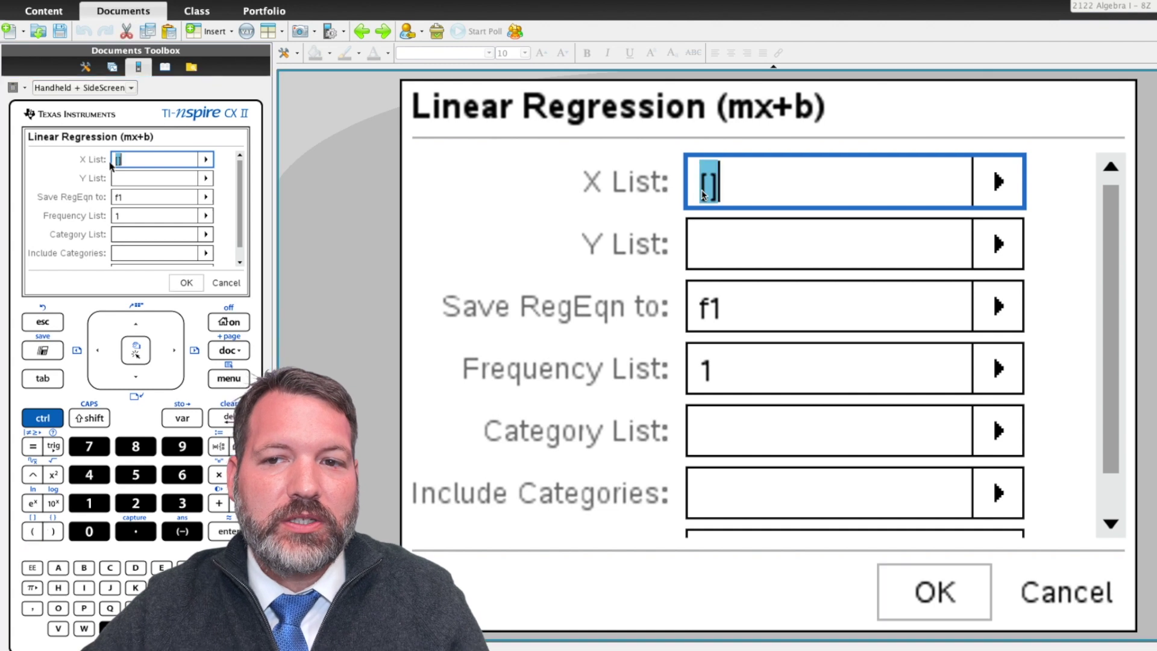
pyautogui.click(688, 188)
pyautogui.write('b')
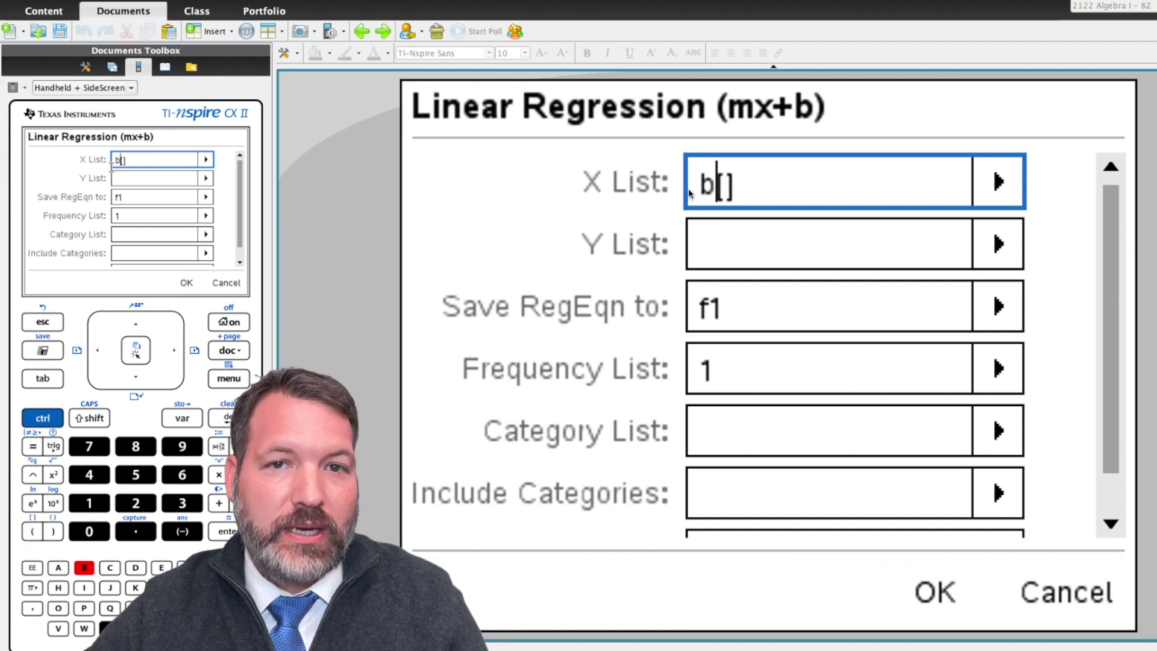
# Step: Enter c[] as the Y List
pyautogui.click(720, 241)
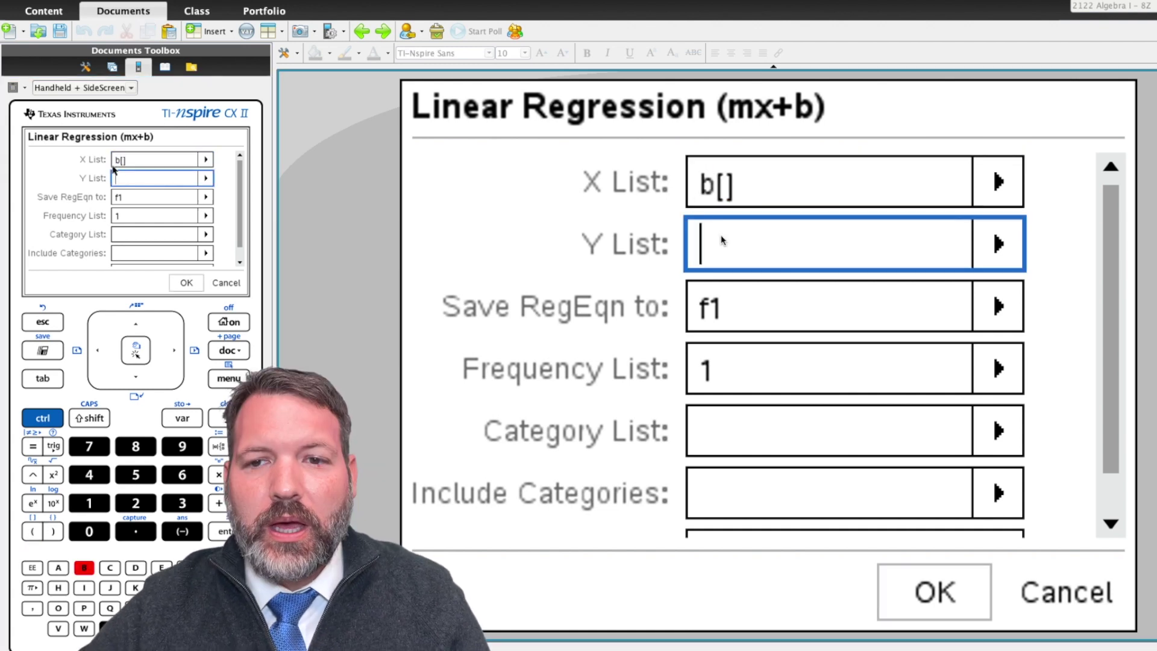
pyautogui.click(110, 568)
pyautogui.click(43, 417)
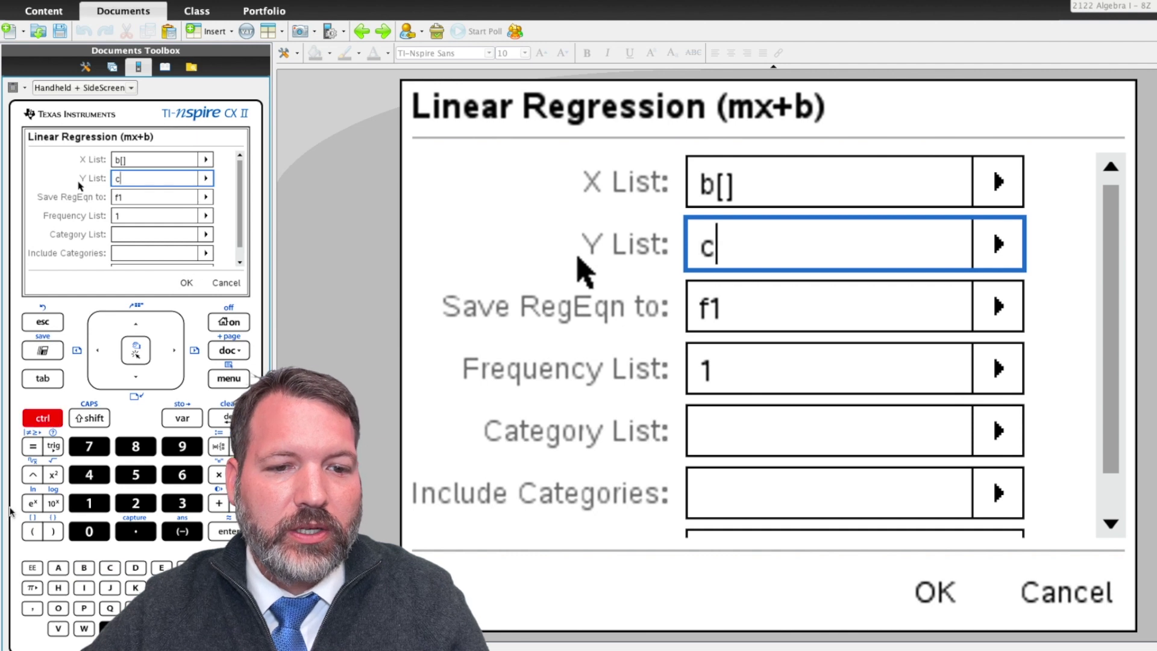
pyautogui.click(33, 531)
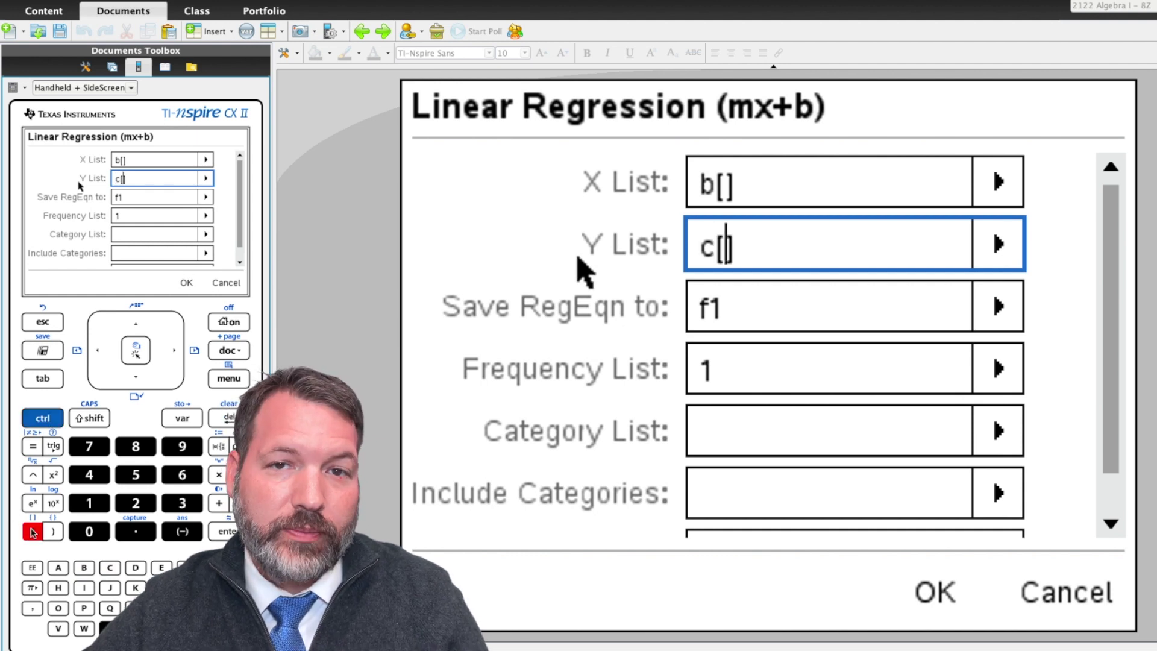
# Step: Keep the 1st Result Column at e[] and run the regression
pyautogui.click(43, 381)
pyautogui.click(44, 383)
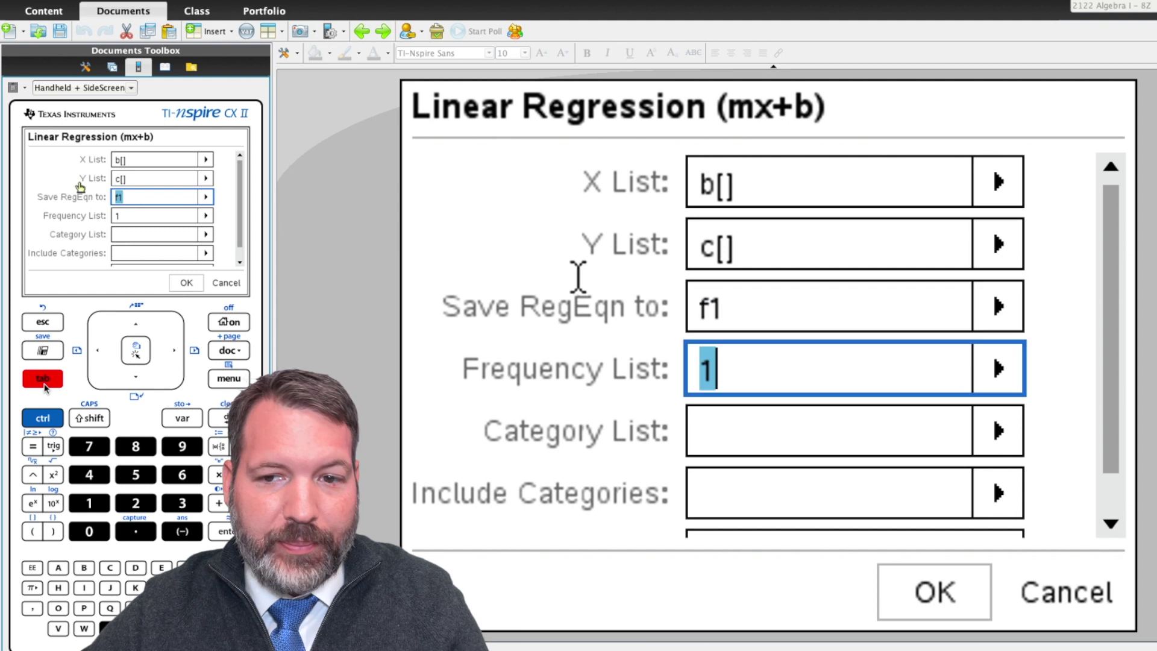
pyautogui.click(44, 381)
pyautogui.click(44, 380)
pyautogui.click(43, 380)
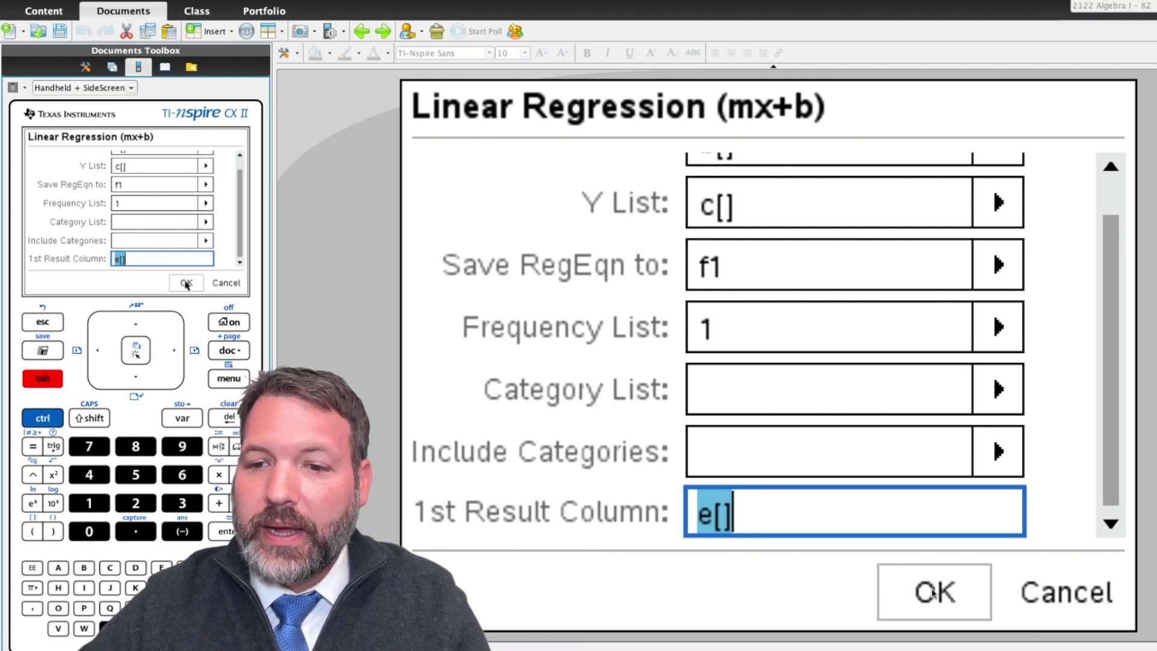
pyautogui.click(933, 592)
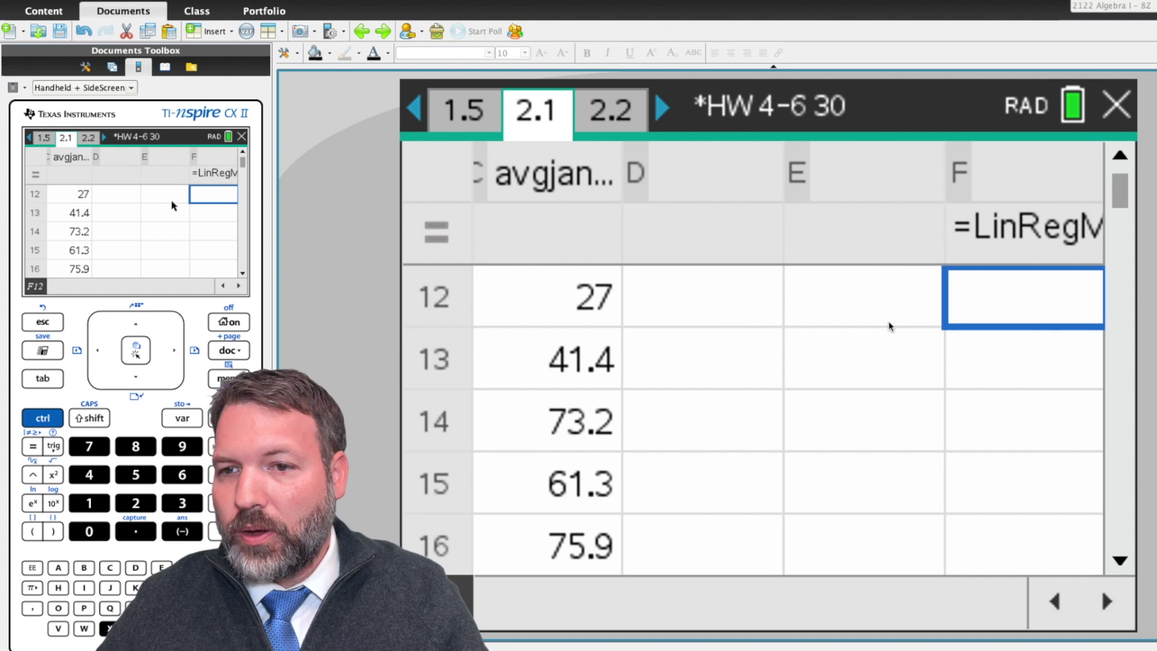
# Step: Read the LinRegMx output on page 2.1: the title, the RegEqn m*x+b, and the slope row E3:F3
pyautogui.press('Left')
pyautogui.press('Left')
pyautogui.press('Left')
pyautogui.press('Left')
pyautogui.press('Left')
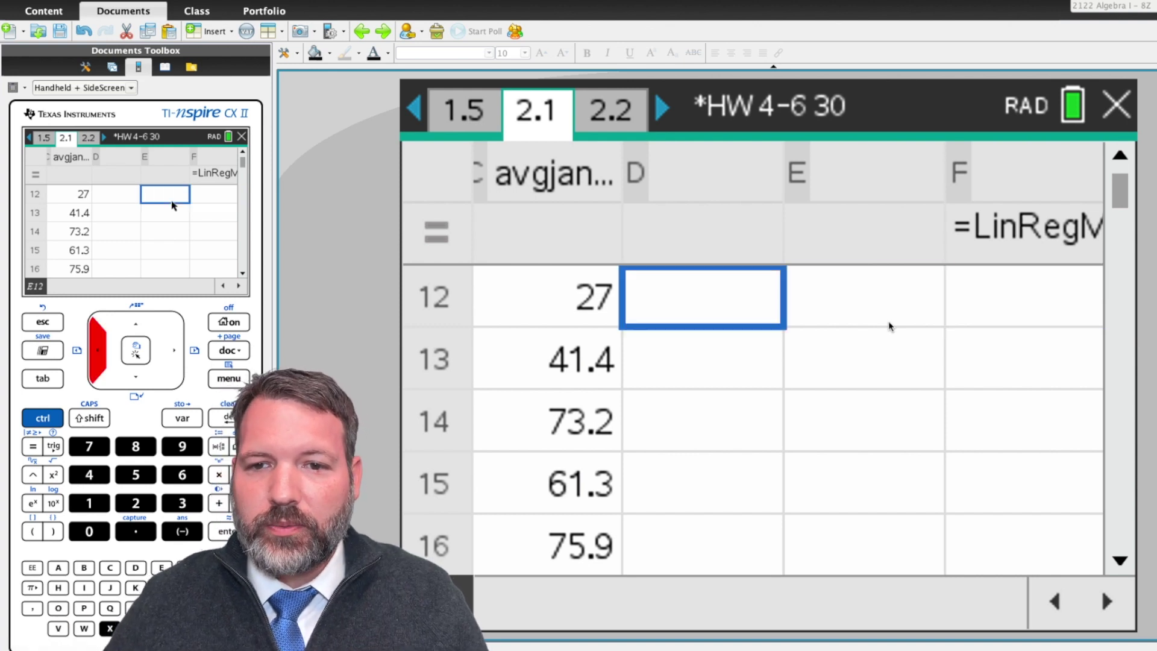
pyautogui.press('Right')
pyautogui.press('Right')
pyautogui.press('Right')
pyautogui.press('Right')
pyautogui.press('Right')
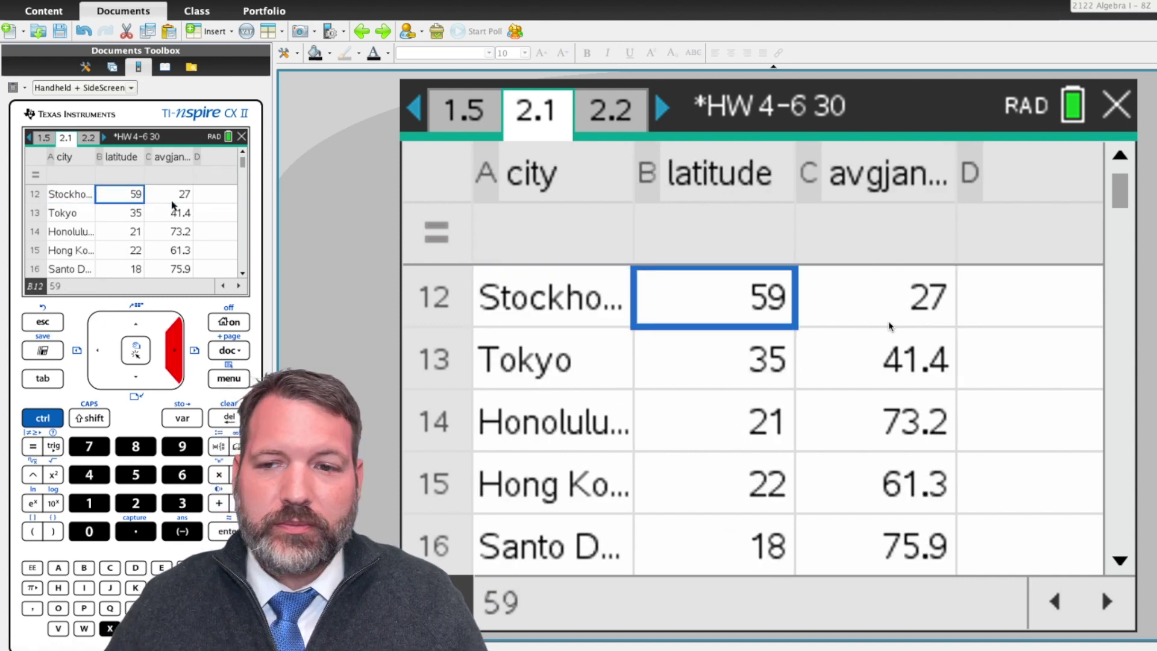
pyautogui.press('Up')
pyautogui.press('Up')
pyautogui.press('Up')
pyautogui.press('Up')
pyautogui.press('Up')
pyautogui.press('Up')
pyautogui.press('Up')
pyautogui.press('Up')
pyautogui.press('Up')
pyautogui.press('Up')
pyautogui.press('Up')
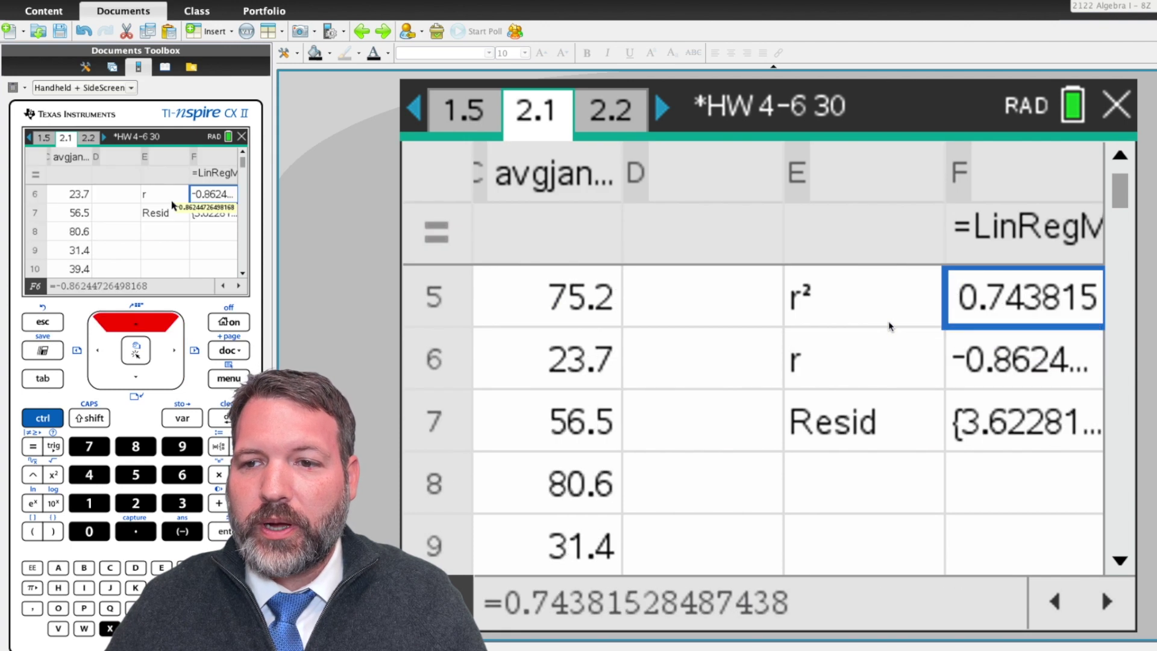
pyautogui.press('Left')
pyautogui.press('Down')
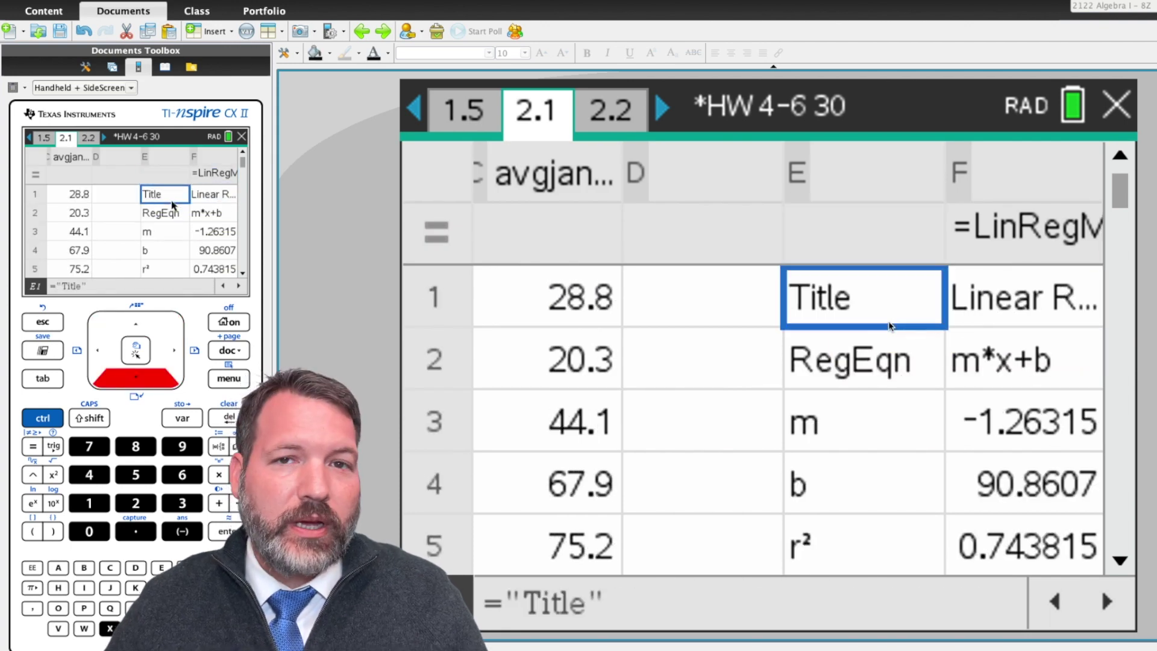
pyautogui.press('Right')
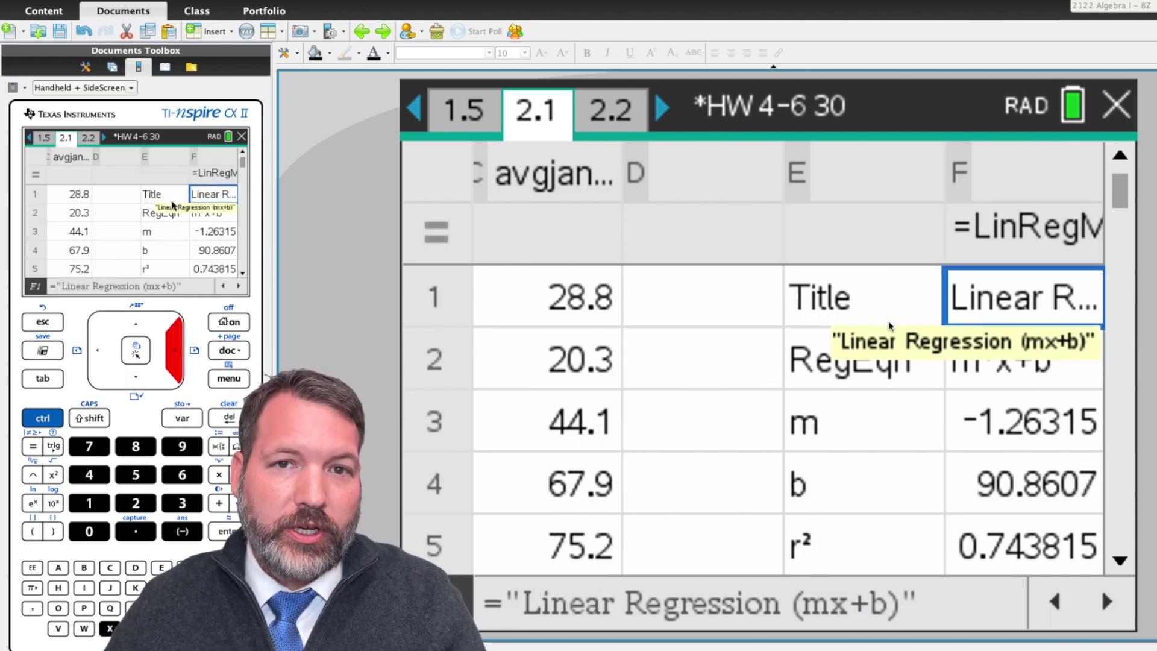
pyautogui.press('Down')
pyautogui.press('Left')
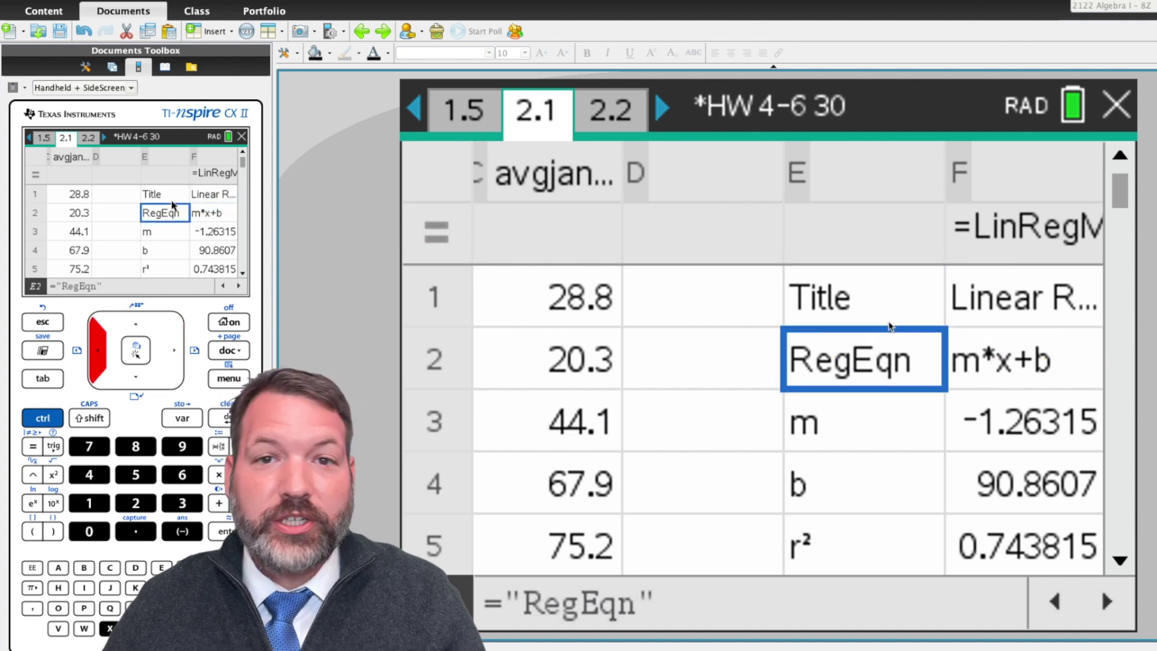
pyautogui.press('Right')
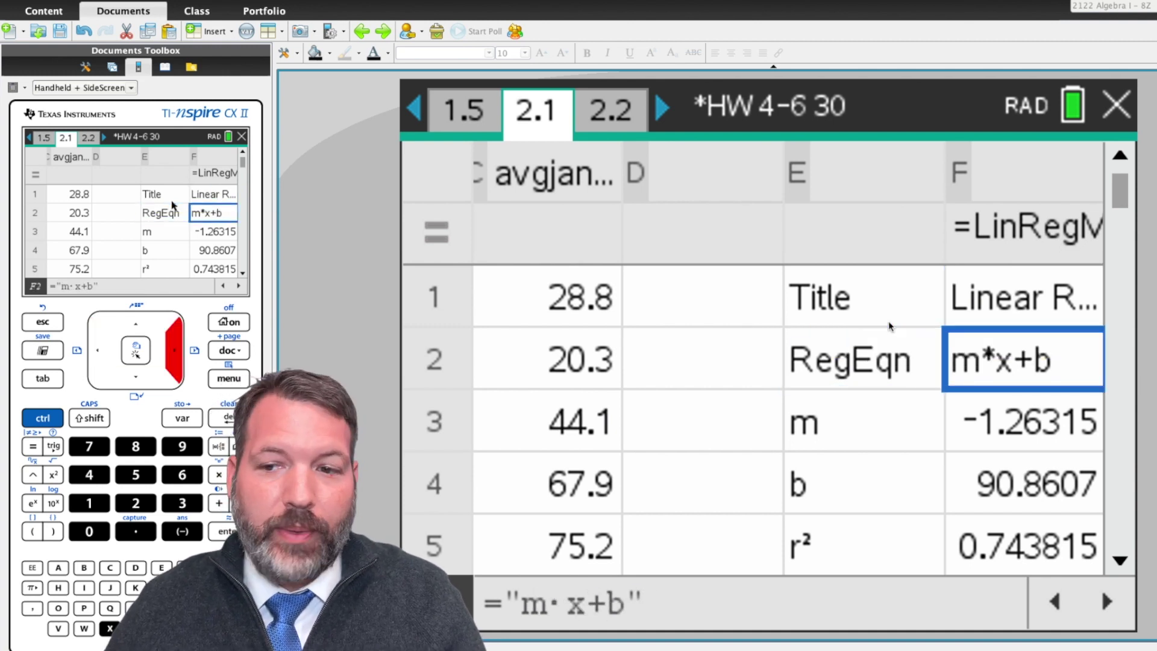
pyautogui.press('Down')
pyautogui.press('Right')
pyautogui.press('Left')
pyautogui.hotkey('shift', 'Left')
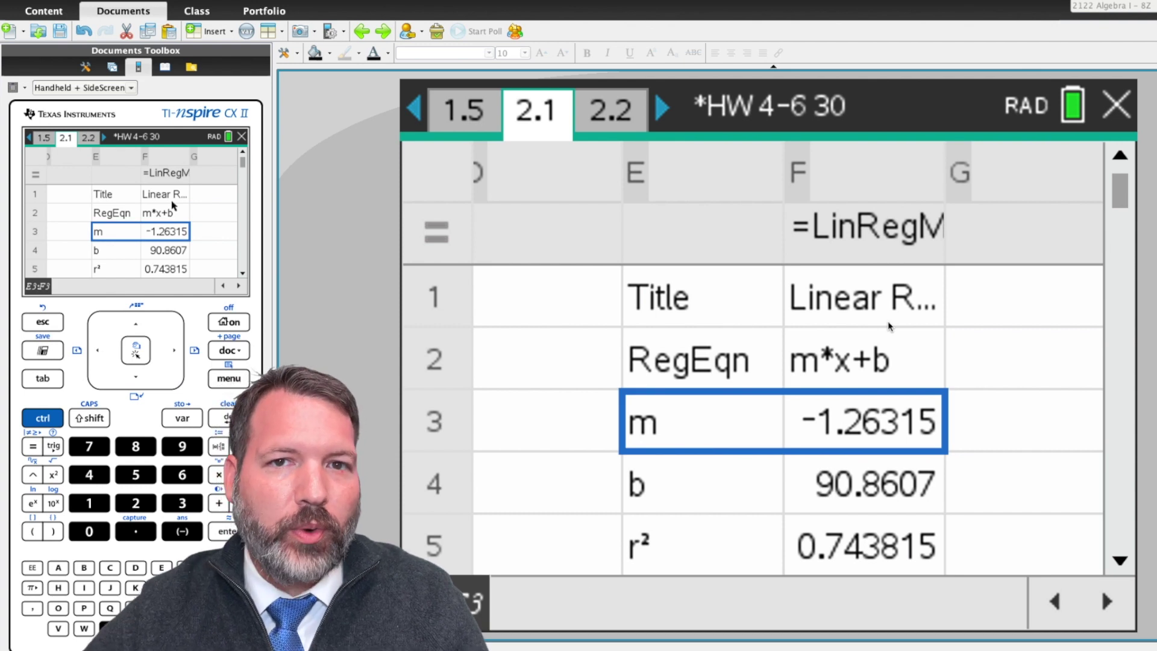
# Step: Compare the scatter plot on page 2.2 with the intercept b in F4 on page 2.1
pyautogui.click(88, 139)
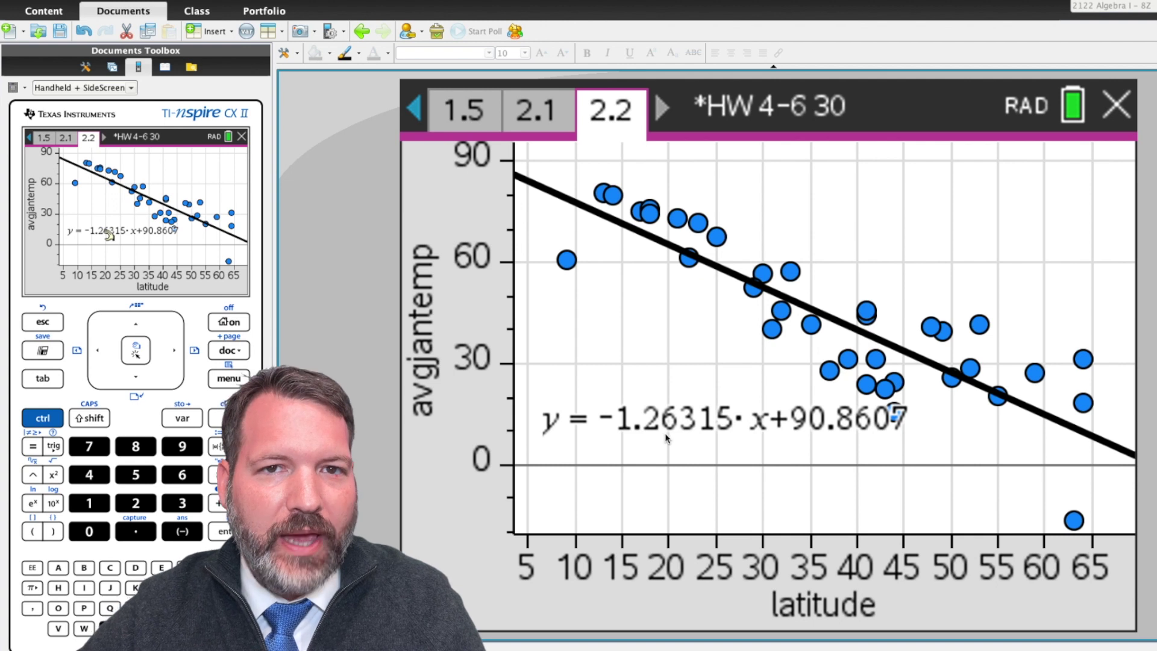
pyautogui.click(66, 138)
pyautogui.click(163, 249)
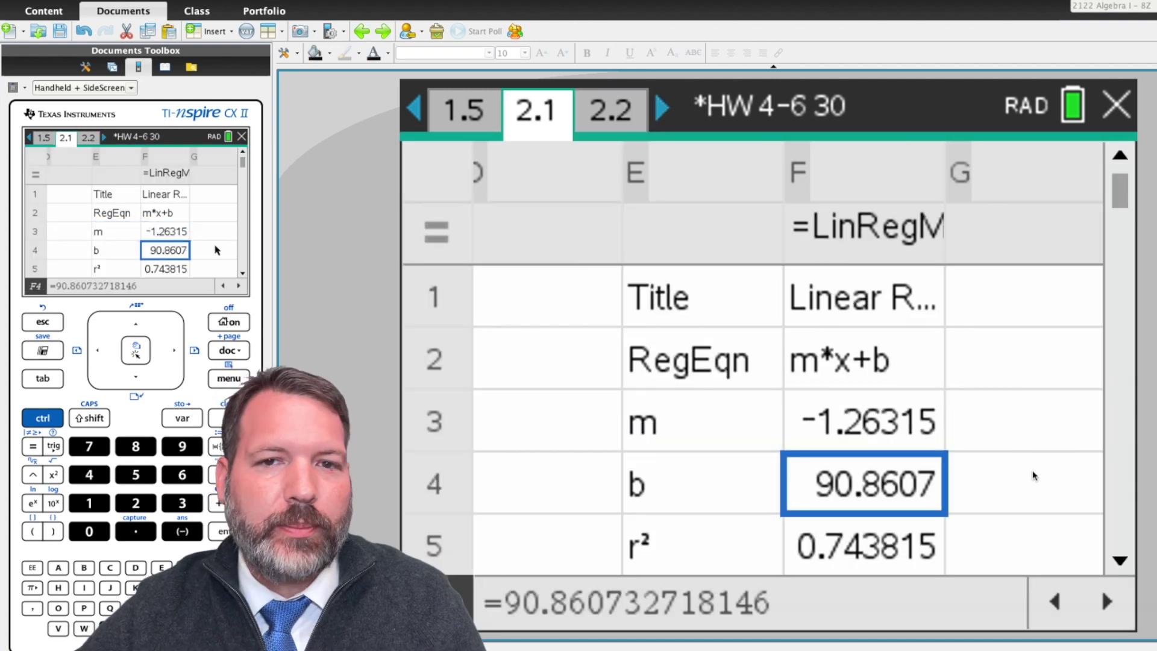
pyautogui.click(91, 138)
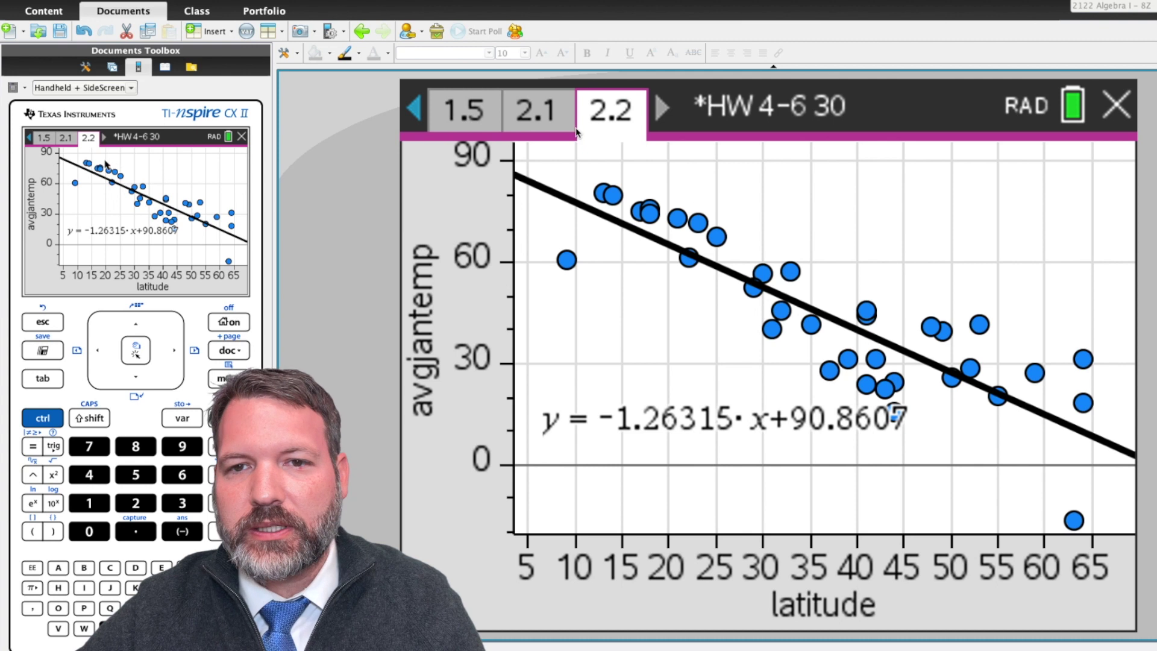
pyautogui.click(555, 128)
# Step: Select the r² and r rows, then show r's full value -0.86244726498168
pyautogui.click(749, 536)
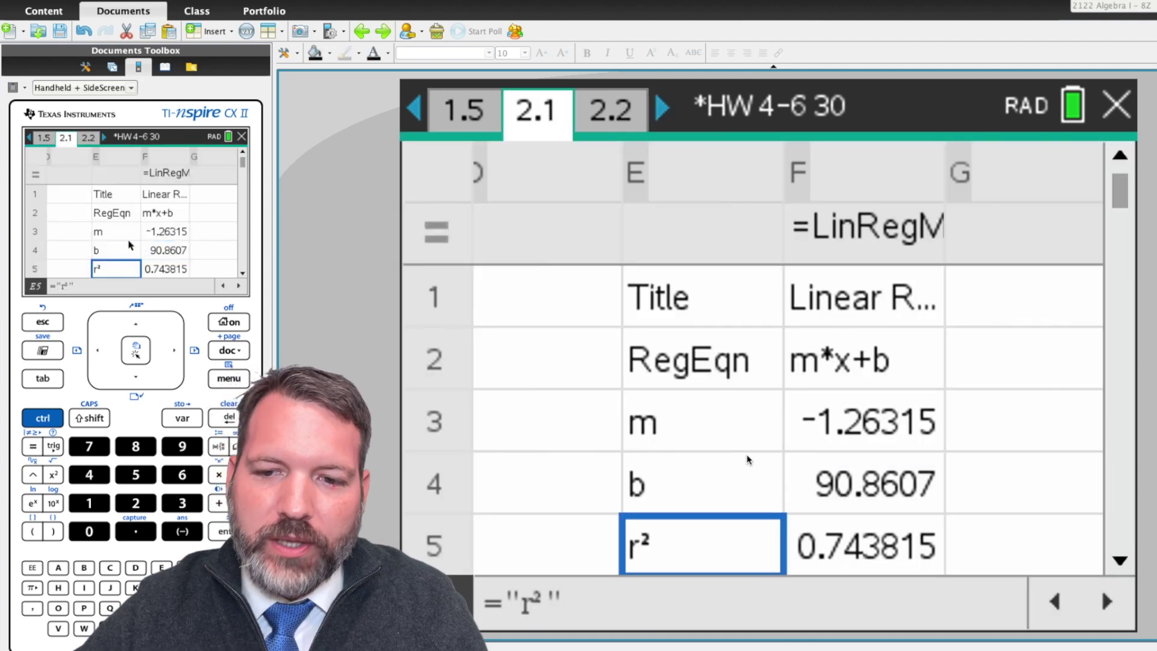
pyautogui.hotkey('shift', 'Down')
pyautogui.hotkey('shift', 'Right')
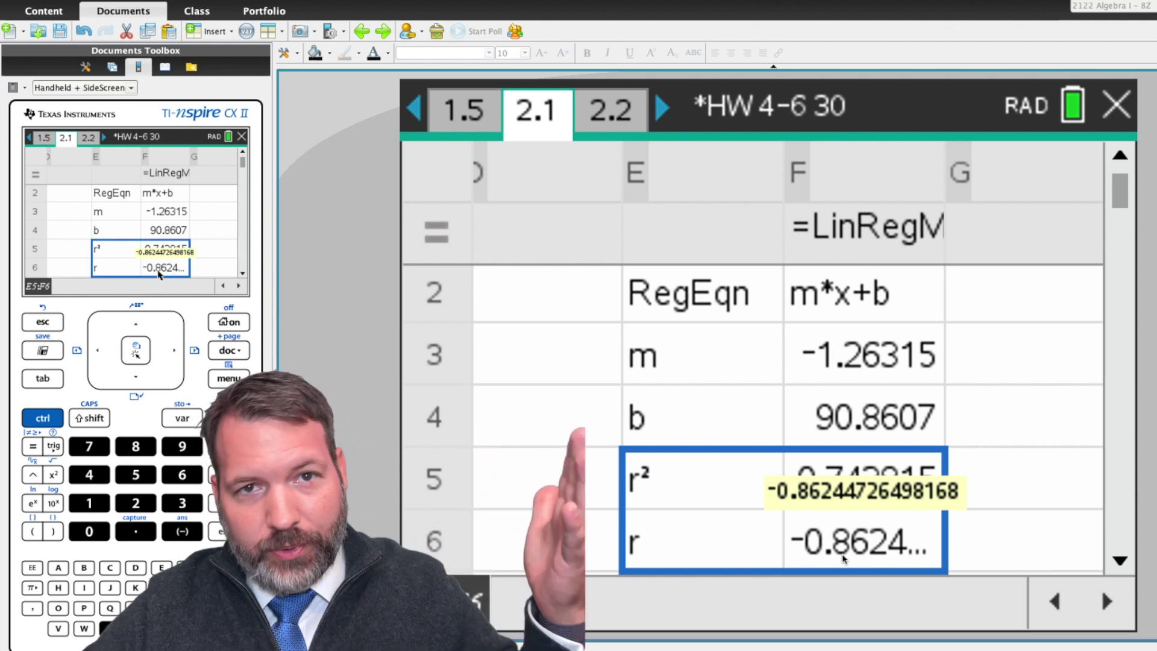
pyautogui.click(735, 504)
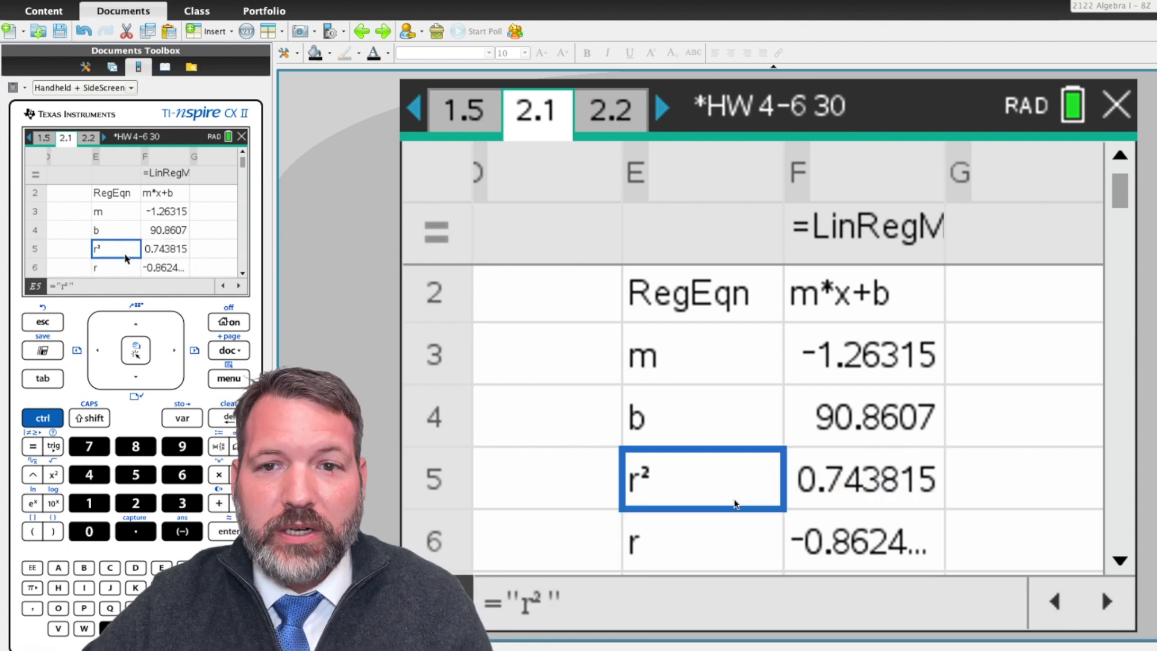
pyautogui.click(721, 534)
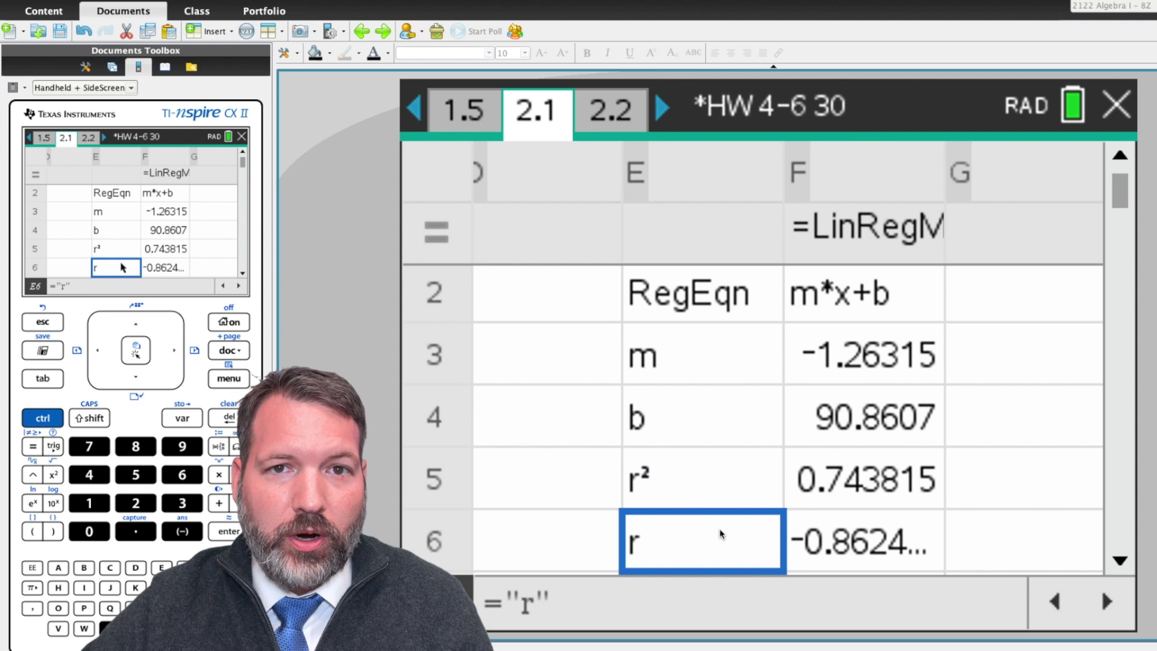
pyautogui.click(816, 543)
# Step: Compute -.862447*-.862447 in Spotlight to confirm it equals r² (0.7438)
pyautogui.press('super+space')
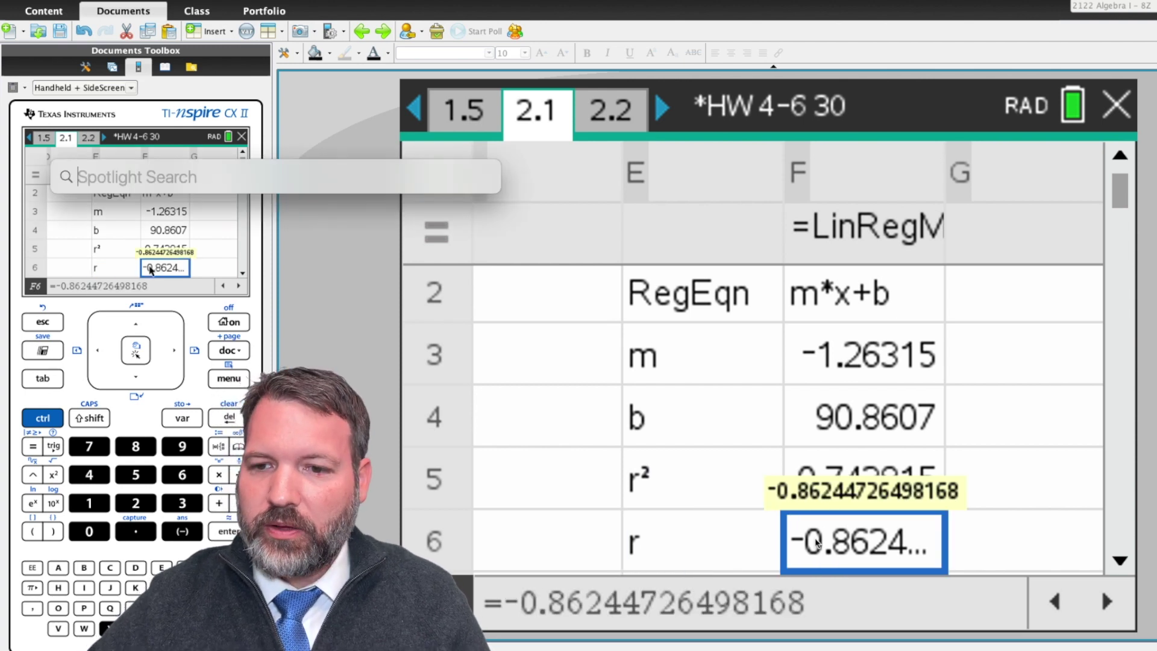
pyautogui.write('-.862')
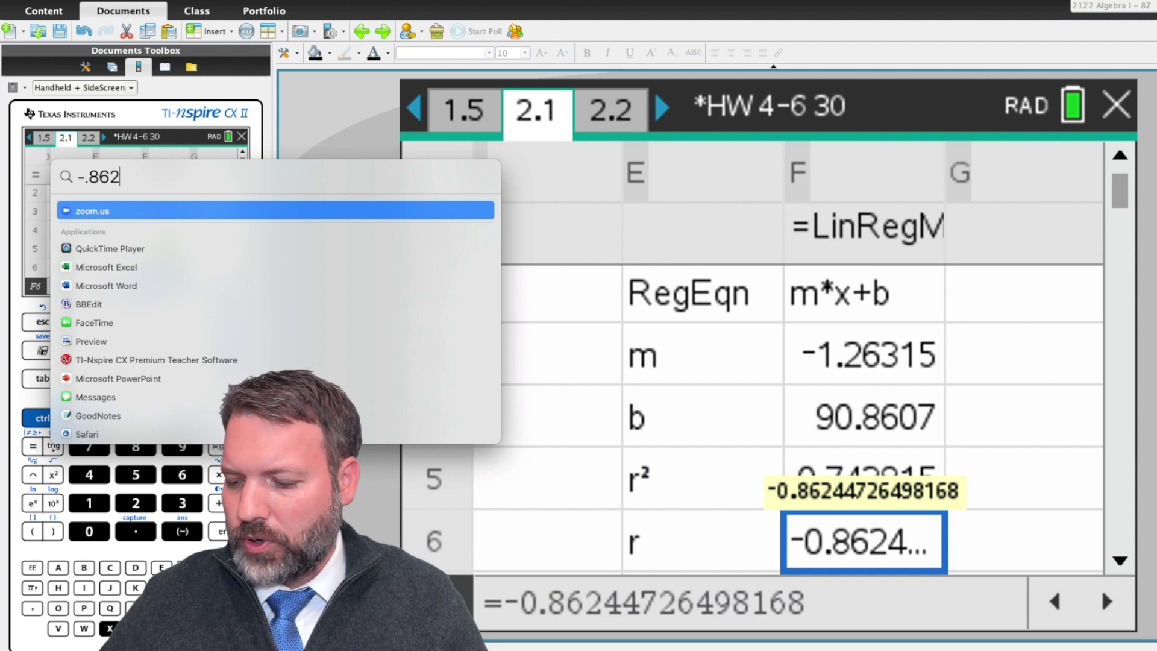
pyautogui.write('447*')
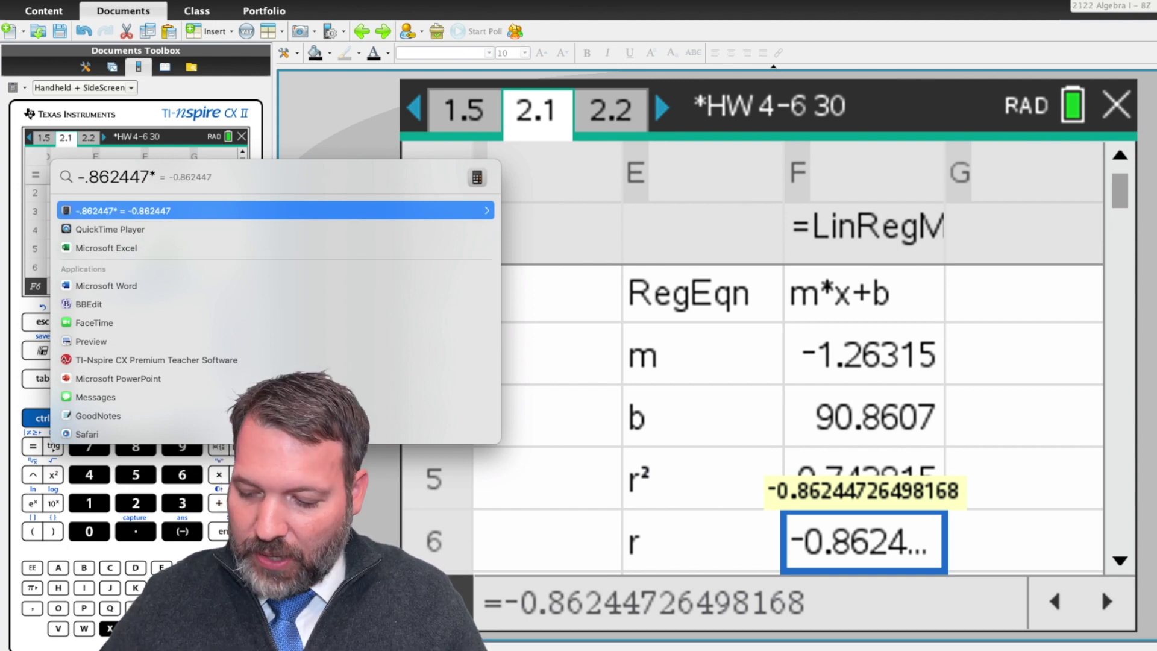
pyautogui.write('-.86')
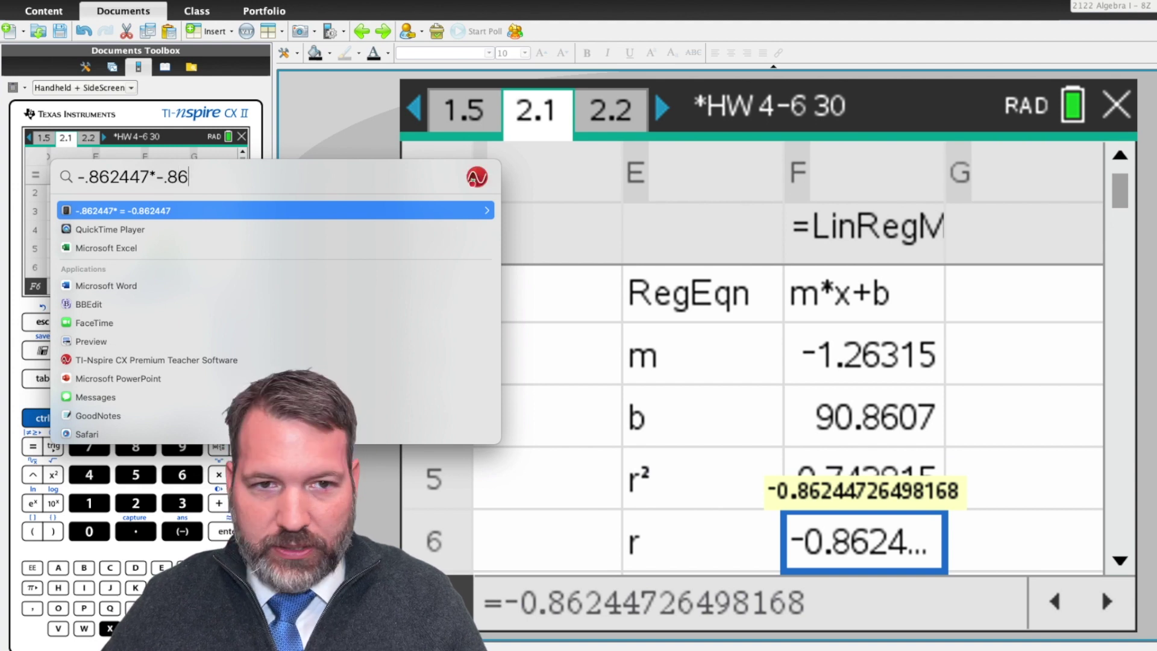
pyautogui.write('2447')
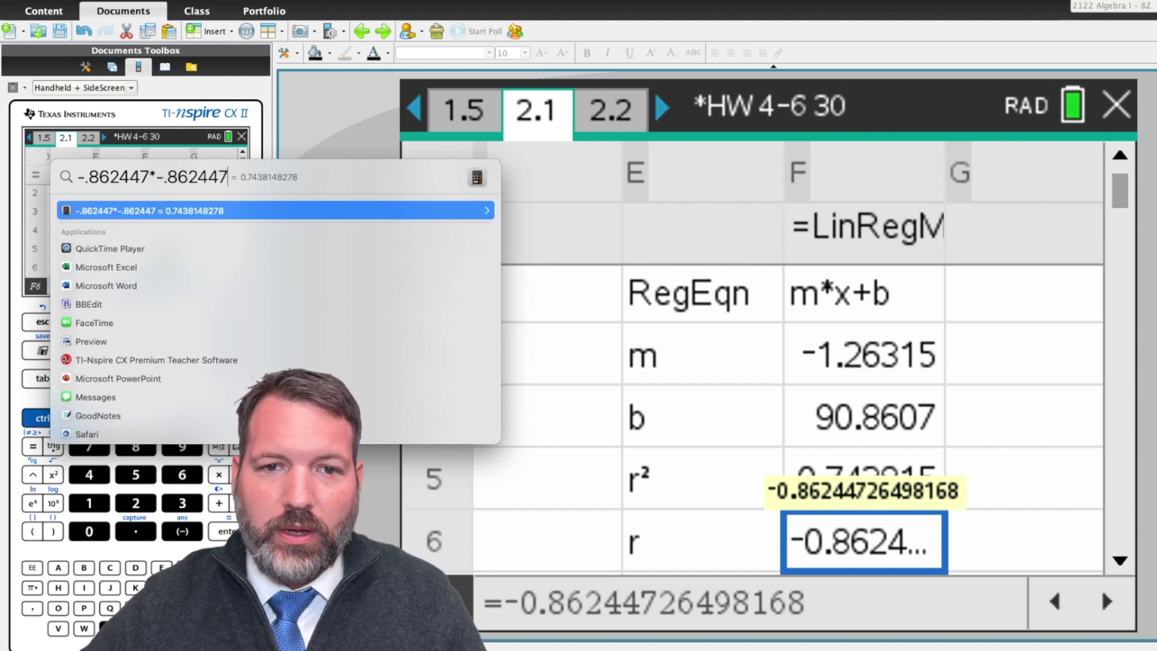
pyautogui.press('Down')
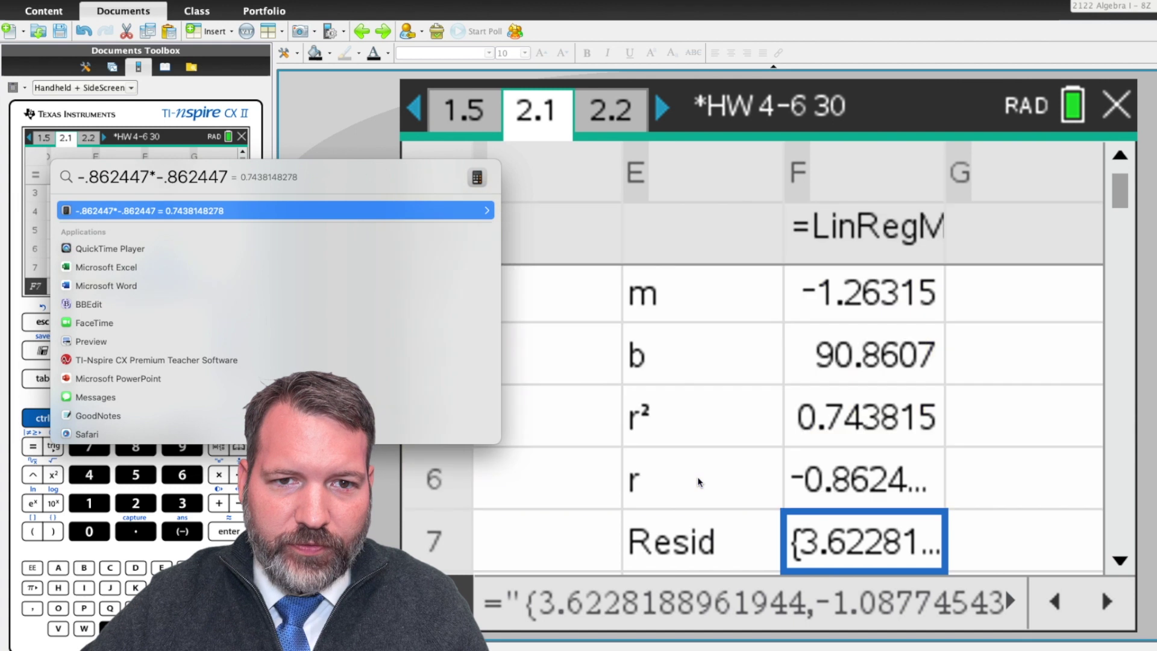
pyautogui.press('Down')
# Step: Close Spotlight and select the r² value 0.743815 along with the r row
pyautogui.click(876, 368)
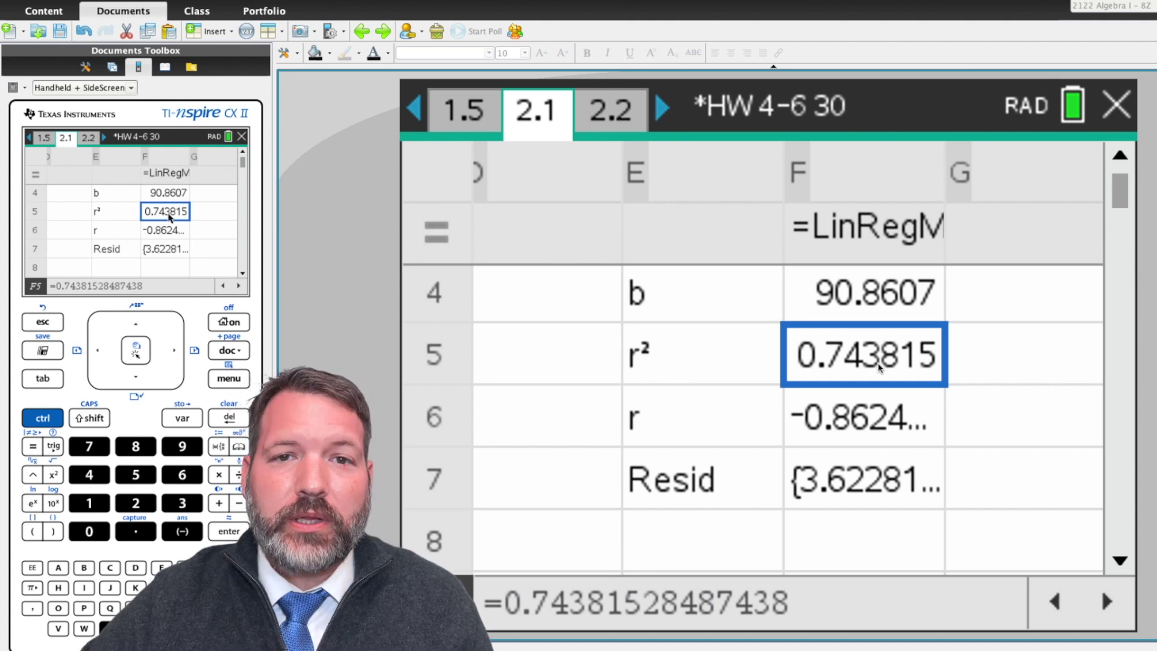
pyautogui.moveTo(767, 369); pyautogui.dragTo(861, 416)
pyautogui.click(810, 361)
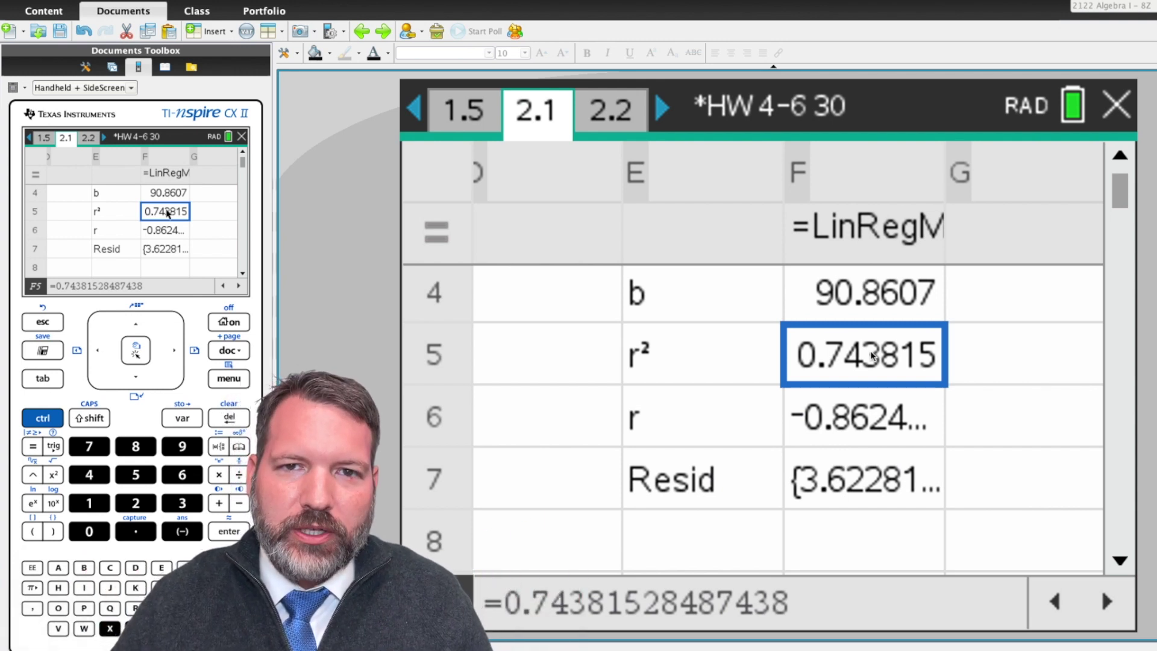
pyautogui.press('Down')
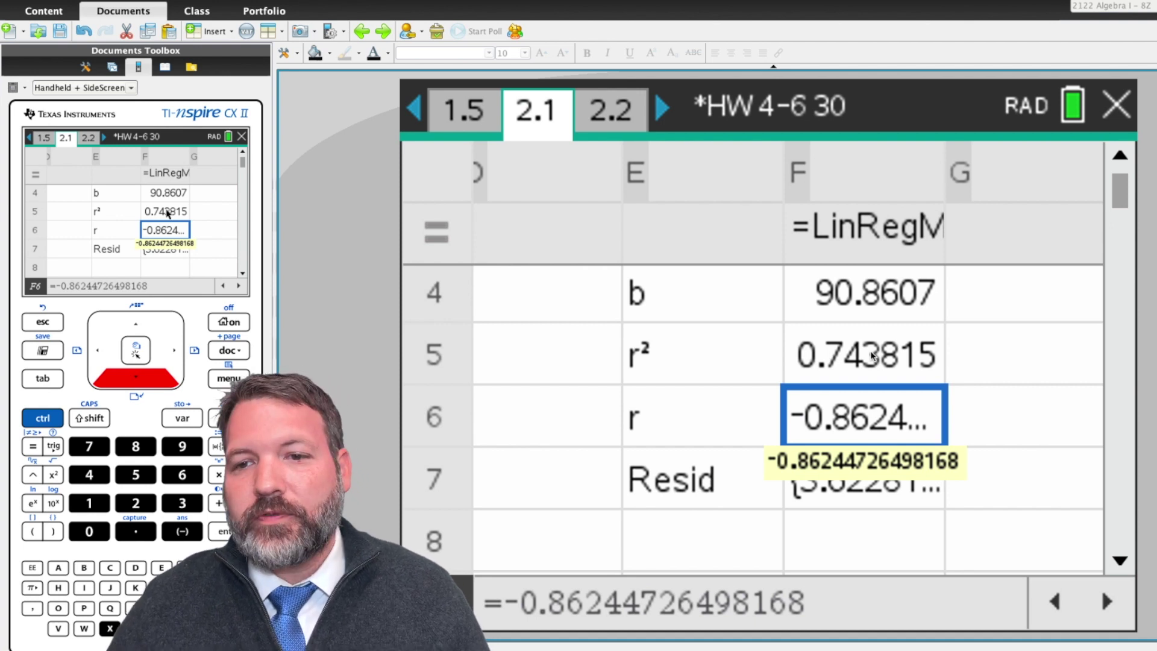
# Step: Go back up to the 'Linear Regression (mx+b)' title in F1, then switch to page 2.2
pyautogui.press('Up')
pyautogui.press('Up')
pyautogui.press('Up')
pyautogui.press('Up')
pyautogui.press('Up')
pyautogui.press('Up')
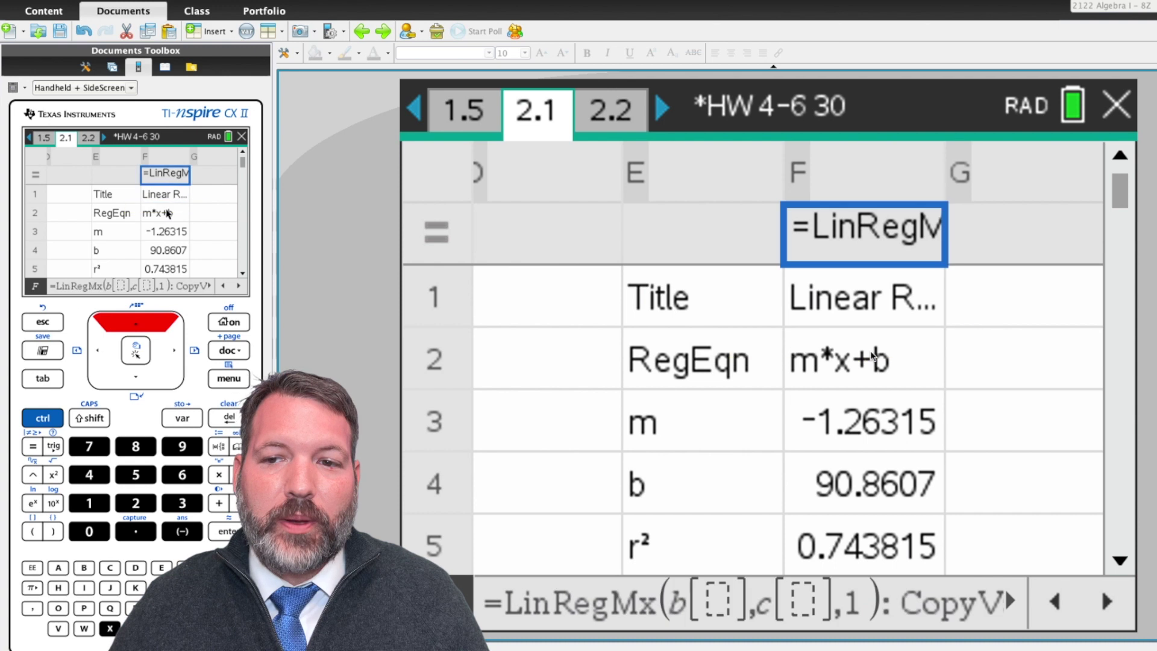
pyautogui.press('Left')
pyautogui.press('Left')
pyautogui.press('Down')
pyautogui.press('Right')
pyautogui.press('Right')
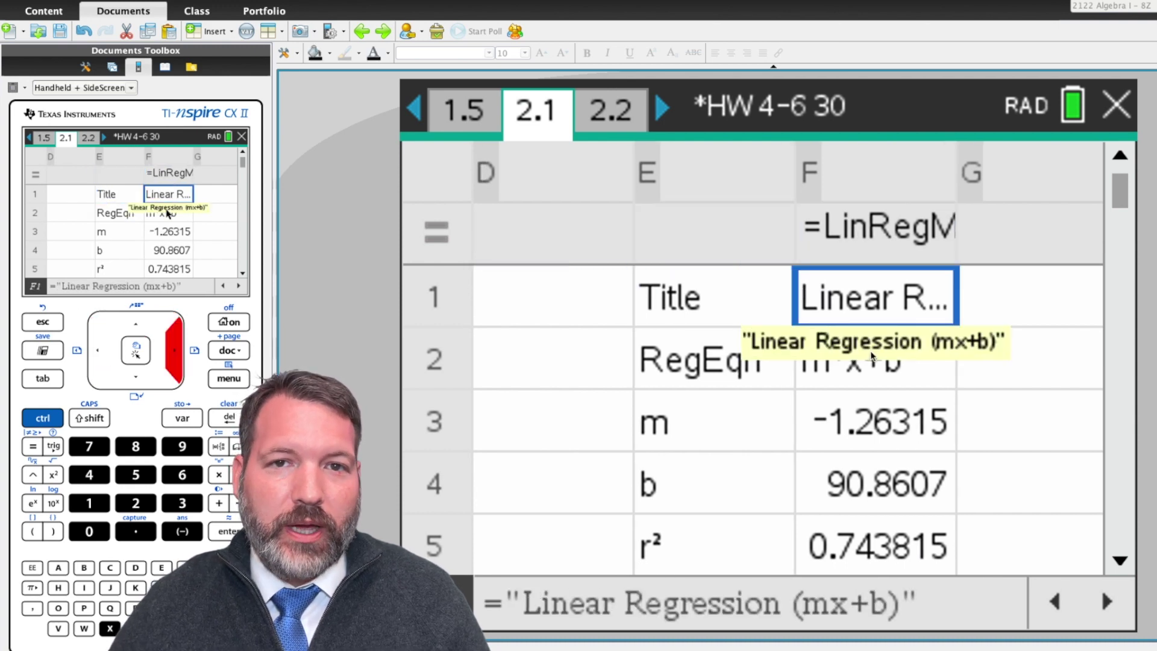
pyautogui.hotkey('ctrl', 'Right')
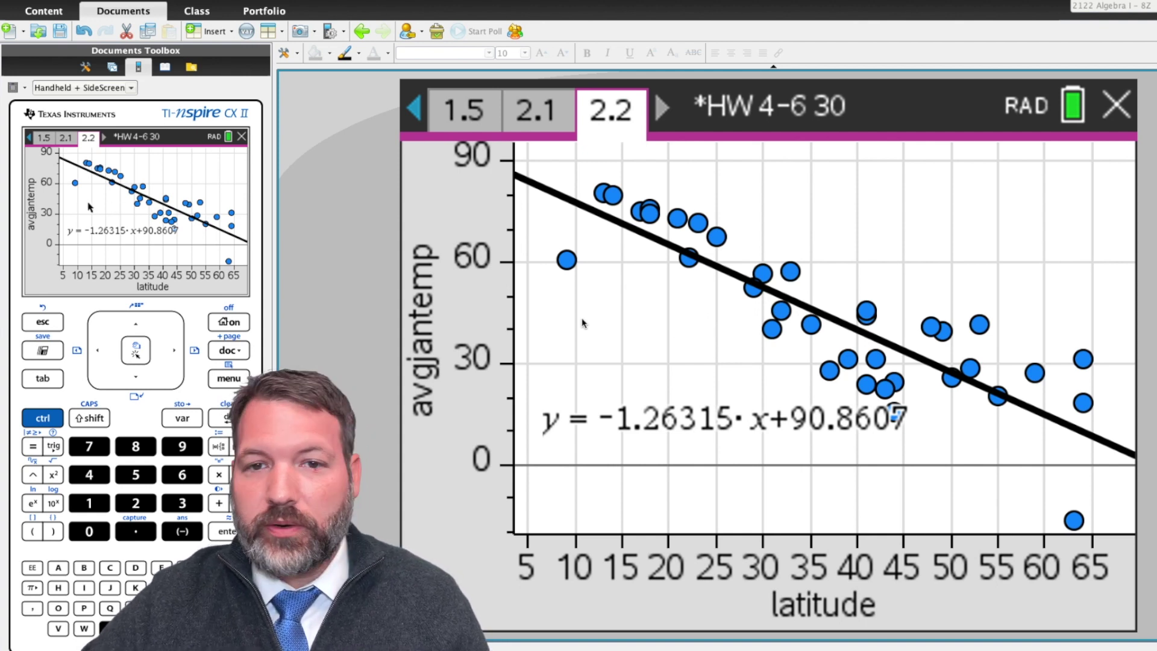
# Step: Undo the accidental Force Categorical Y applied from Plot Properties
pyautogui.click(245, 377)
pyautogui.click(167, 287)
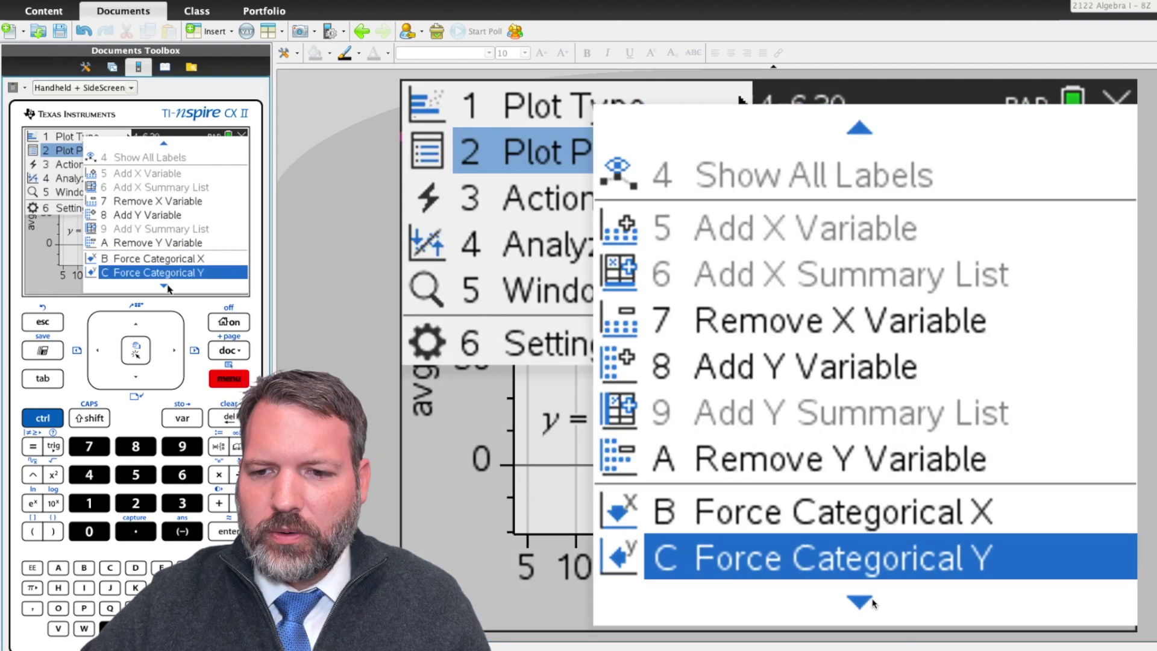
pyautogui.press('Return')
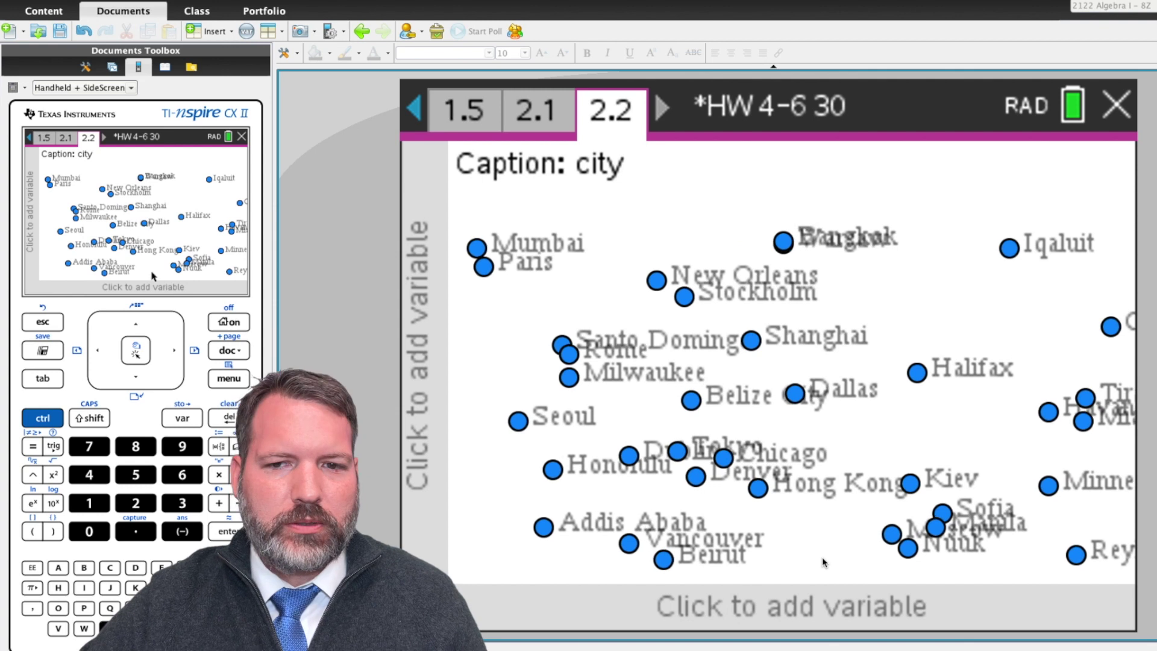
pyautogui.hotkey('ctrl', 'z')
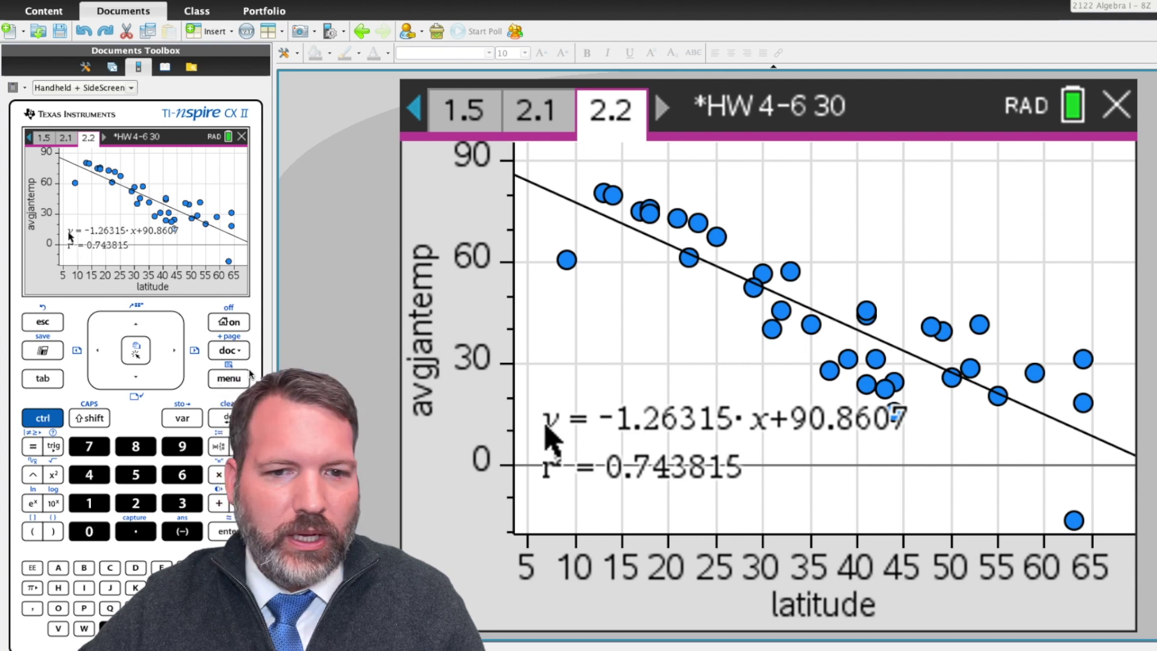
# Step: Undo a stray Clear All, leaving the label y = -1.3x + 91 with r² = 0.74
pyautogui.hotkey('ctrl', 'm')
pyautogui.press('Escape')
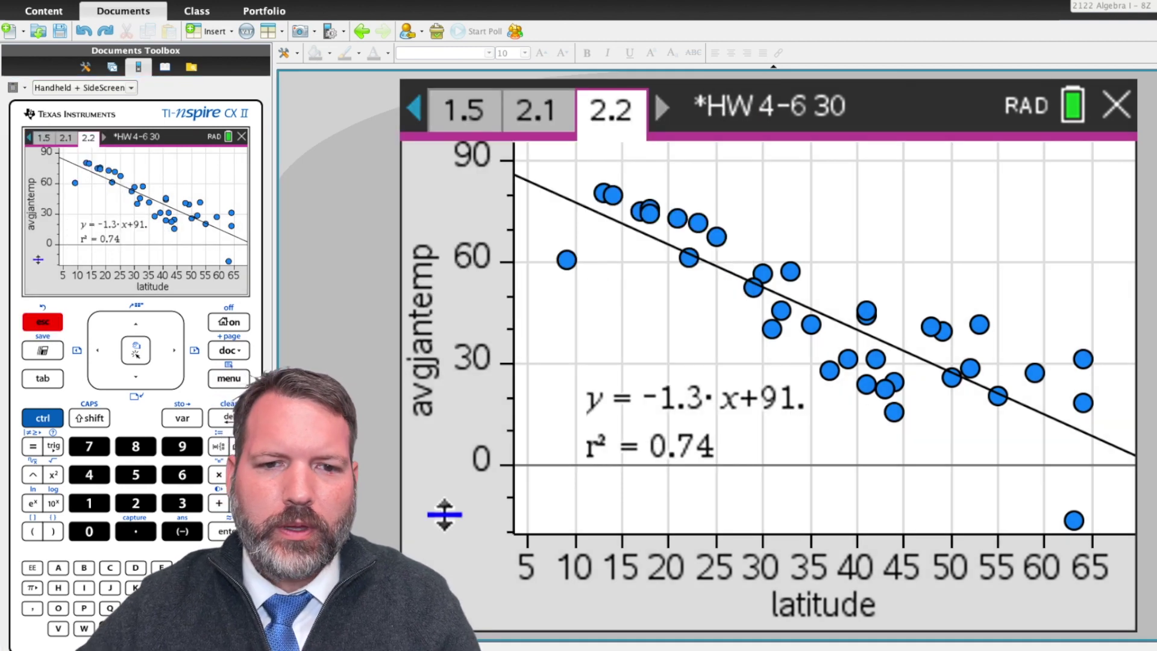
pyautogui.click(229, 378)
pyautogui.press('Down')
pyautogui.press('Right')
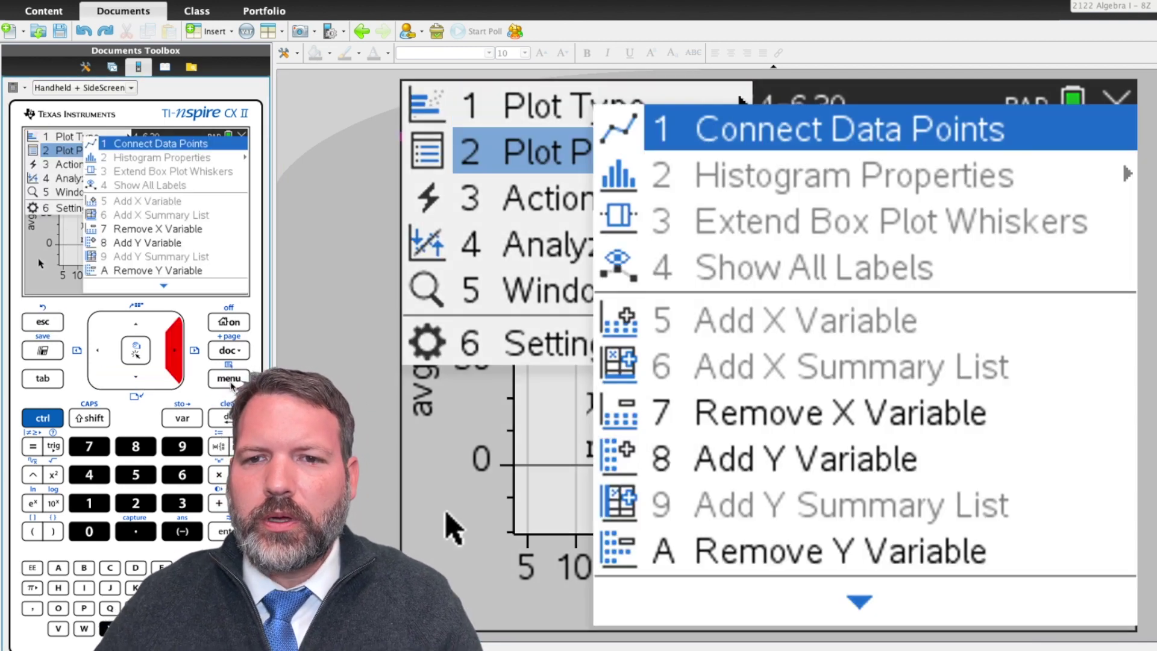
pyautogui.press('Down')
pyautogui.press('Down')
pyautogui.press('Down')
pyautogui.press('Down')
pyautogui.press('Down')
pyautogui.press('Down')
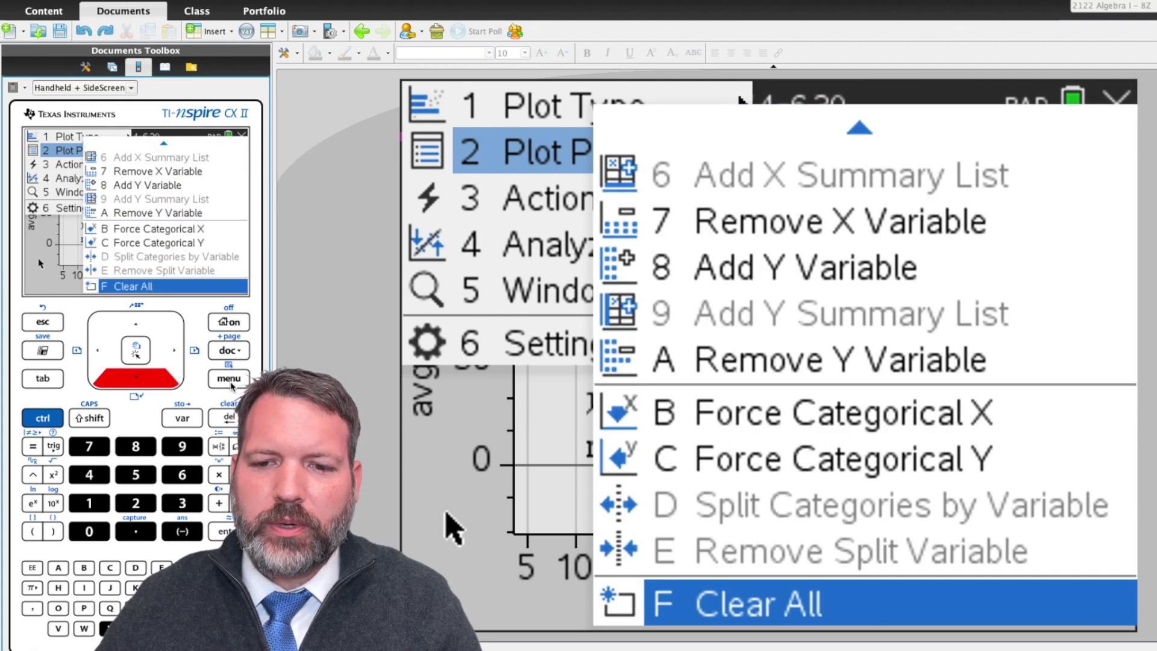
pyautogui.press('Return')
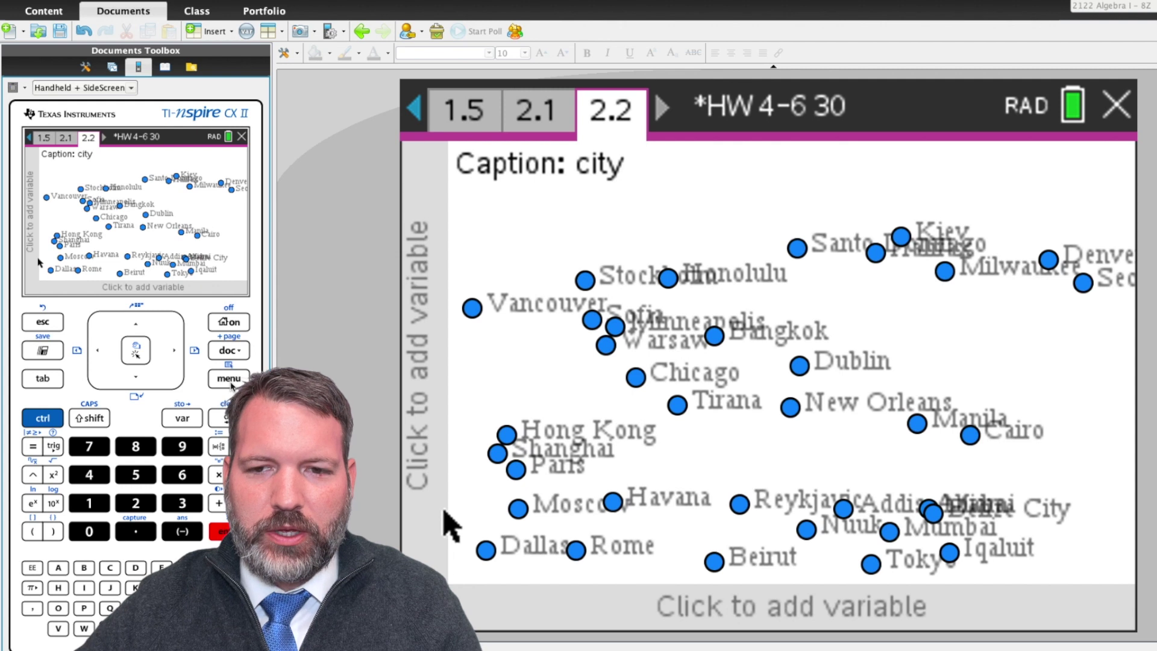
pyautogui.hotkey('ctrl', 'z')
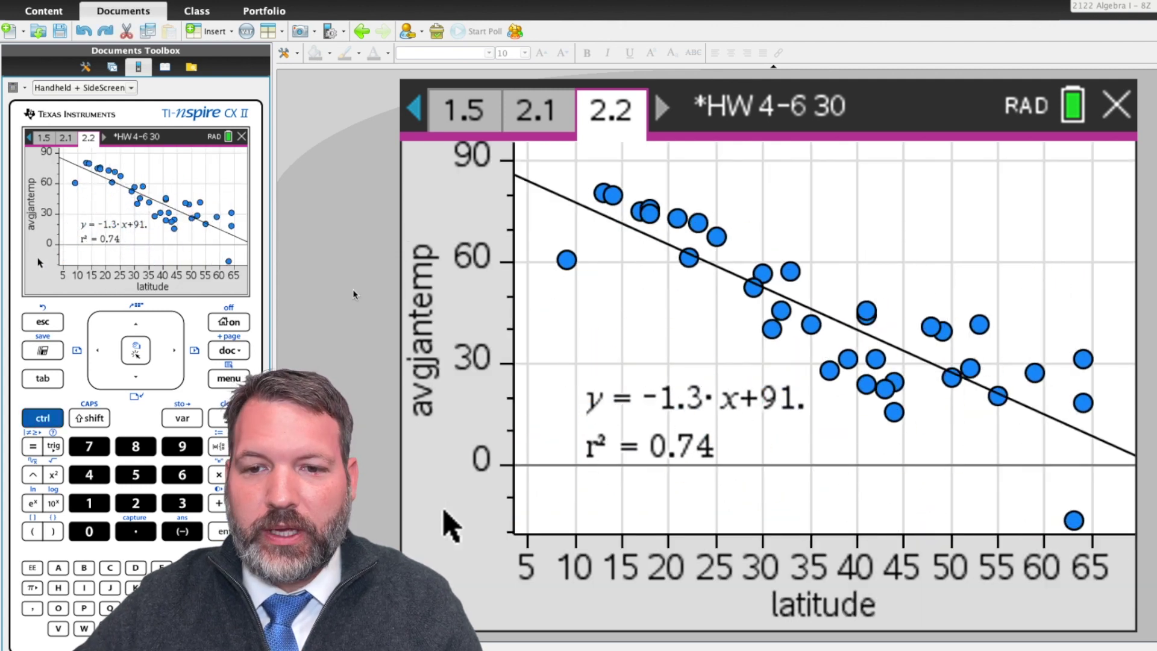